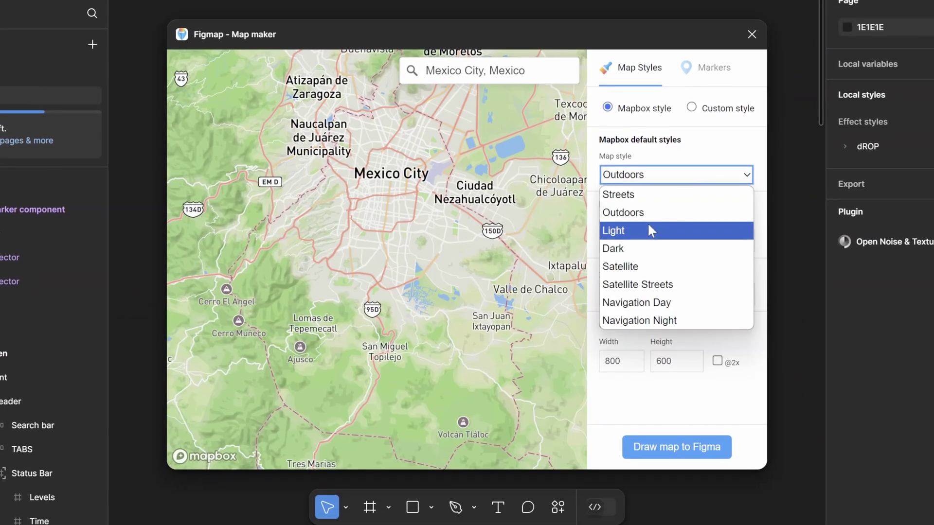
- Cycle Figmap's map style through Light, Dark and Satellite
{"action": "left_click", "coordinate": [649, 230]}
{"action": "left_click", "coordinate": [695, 175]}
{"action": "left_click", "coordinate": [700, 249]}
{"action": "left_click", "coordinate": [695, 175]}
{"action": "left_click", "coordinate": [701, 267]}
{"action": "left_click", "coordinate": [699, 176]}
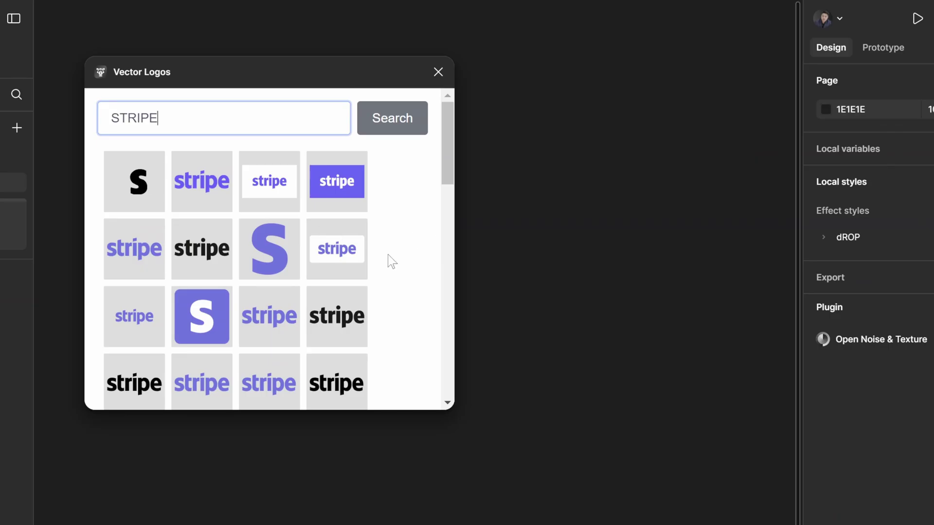
- Preview the Sinusoidal, Flow and rays animated texture presets
{"action": "scroll", "coordinate": [392, 261], "scroll_direction": "down", "scroll_amount": 5}
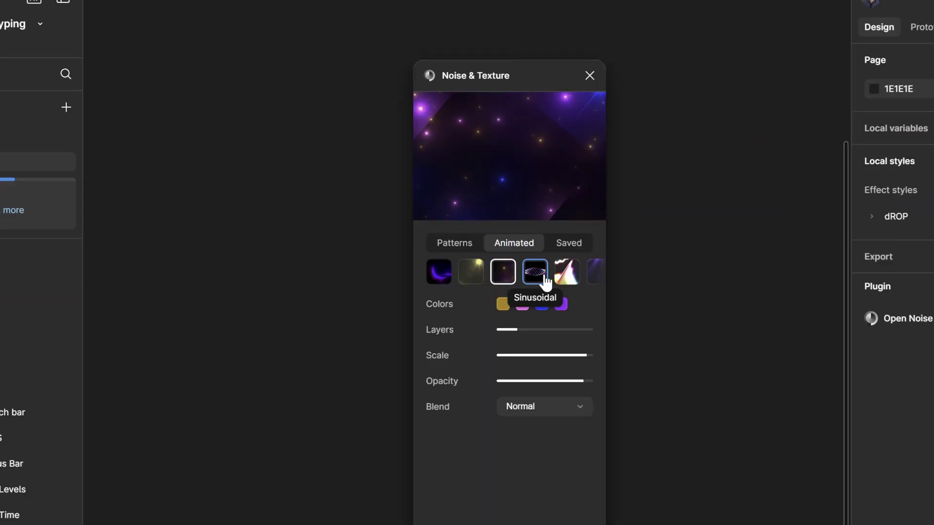
{"action": "left_click", "coordinate": [540, 275]}
{"action": "left_click", "coordinate": [541, 275]}
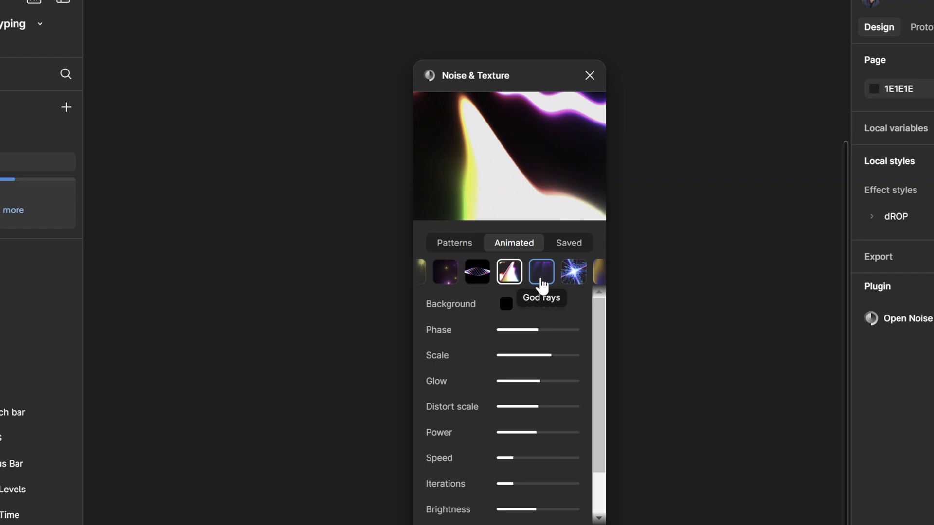
{"action": "left_click", "coordinate": [542, 274]}
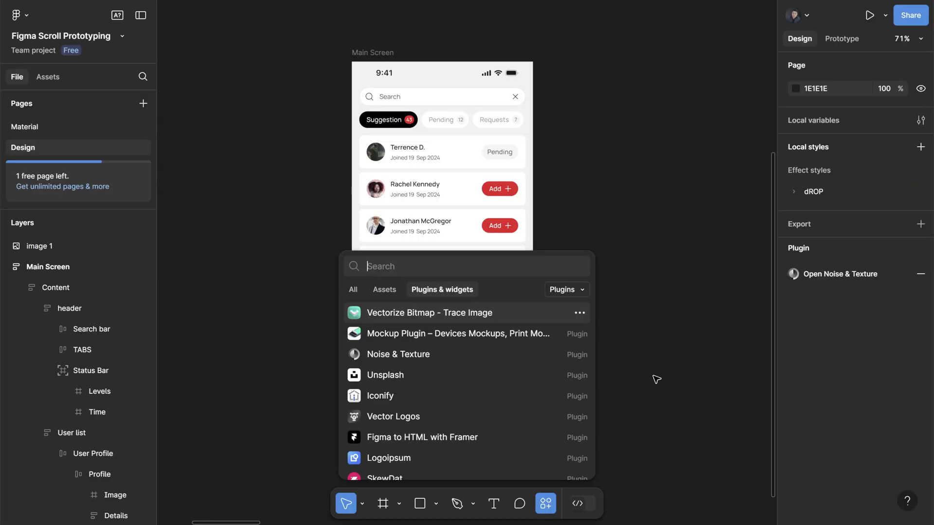
- Launch the Mockup Plugin, browse its home feed, and bring up its mockup search
{"action": "left_click", "coordinate": [458, 334]}
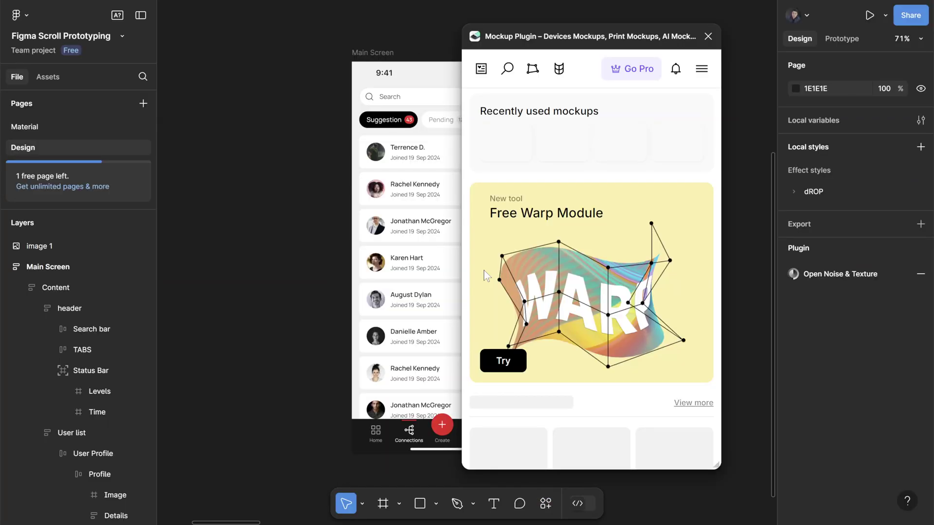
{"action": "scroll", "coordinate": [550, 233], "scroll_direction": "down", "scroll_amount": 3}
{"action": "scroll", "coordinate": [550, 234], "scroll_direction": "down", "scroll_amount": 10}
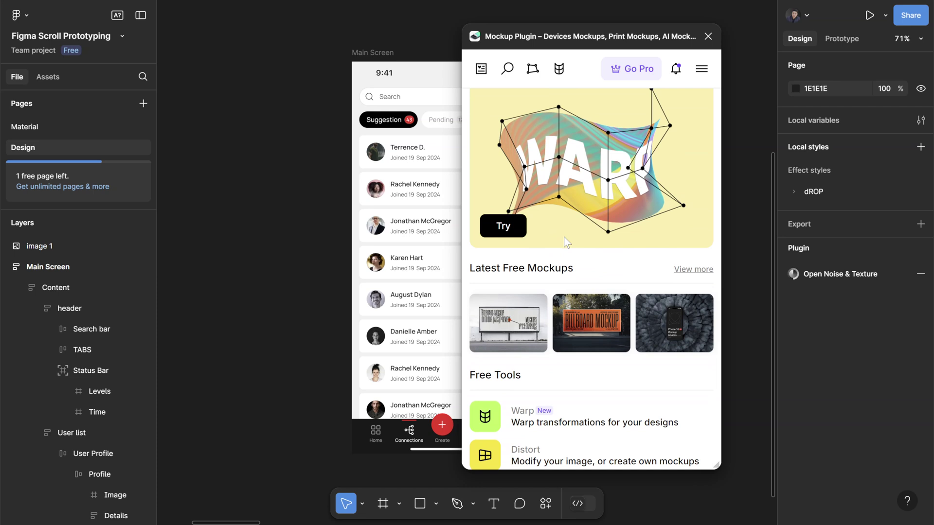
{"action": "scroll", "coordinate": [226, 355], "scroll_direction": "right", "scroll_amount": 3}
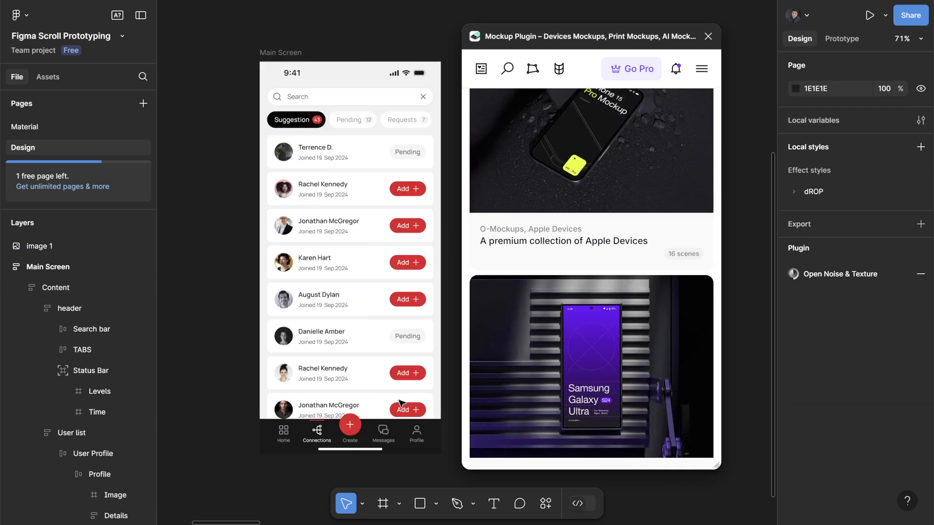
{"action": "scroll", "coordinate": [589, 365], "scroll_direction": "up", "scroll_amount": 15}
{"action": "left_click", "coordinate": [508, 68]}
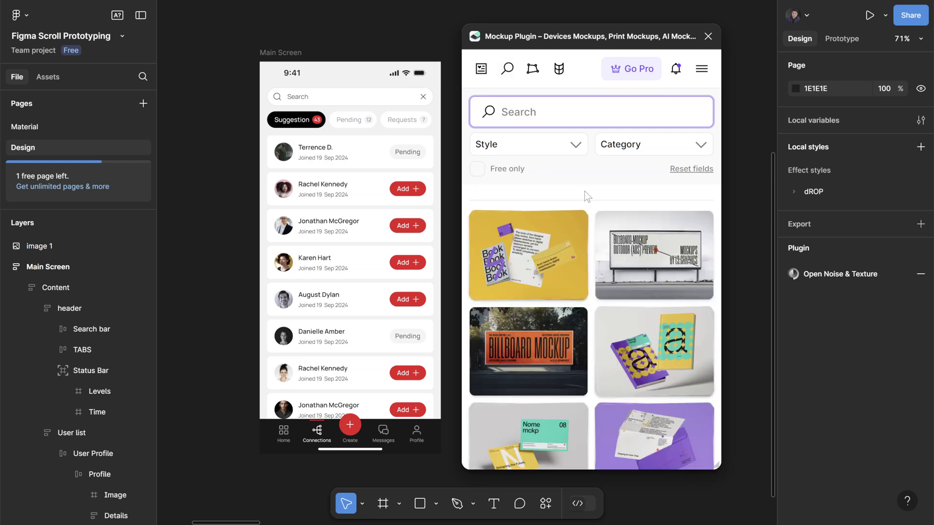
- Show only free mockups in the Branding Mockups category and browse them
{"action": "left_click", "coordinate": [482, 171]}
{"action": "left_click", "coordinate": [679, 147]}
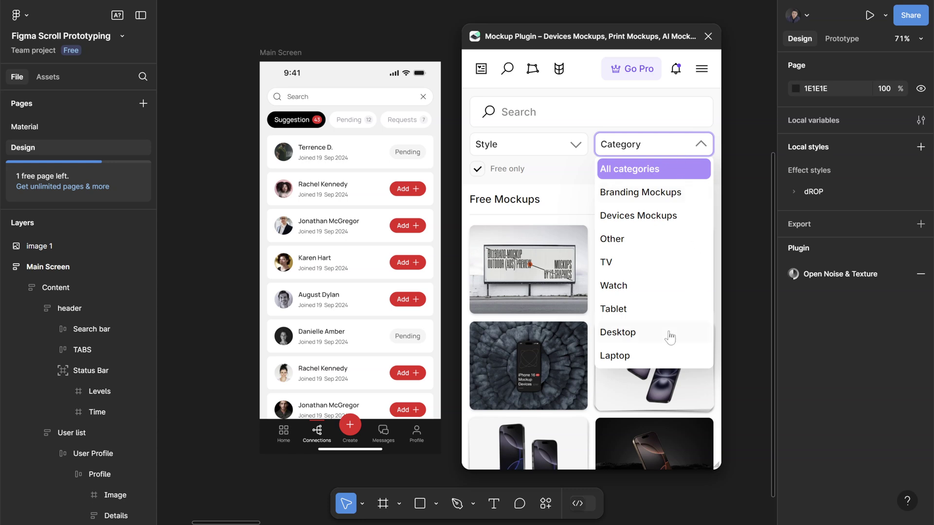
{"action": "left_click", "coordinate": [648, 197]}
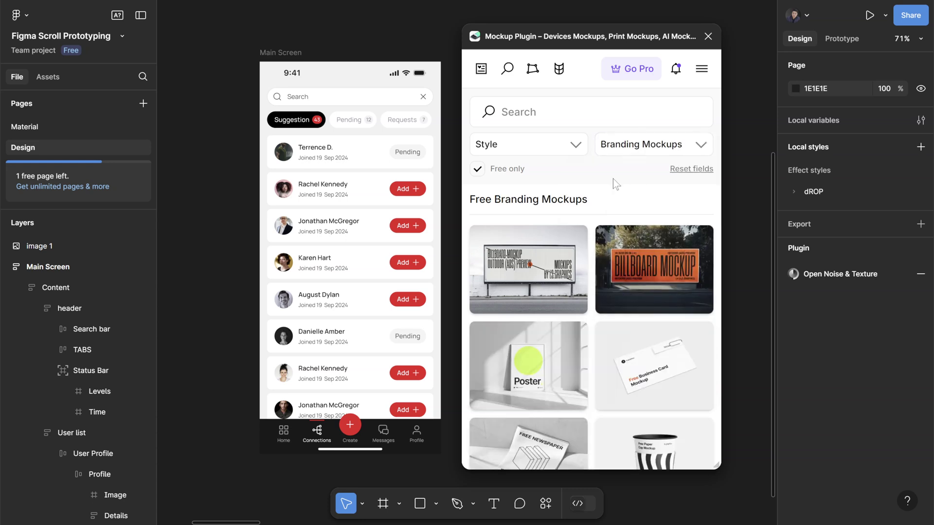
{"action": "scroll", "coordinate": [614, 272], "scroll_direction": "down", "scroll_amount": 3}
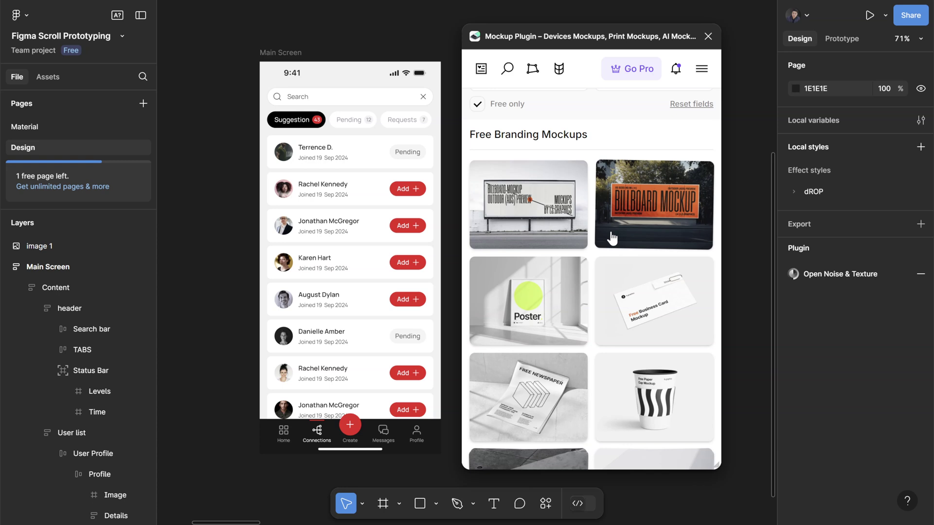
{"action": "scroll", "coordinate": [596, 299], "scroll_direction": "down", "scroll_amount": 5}
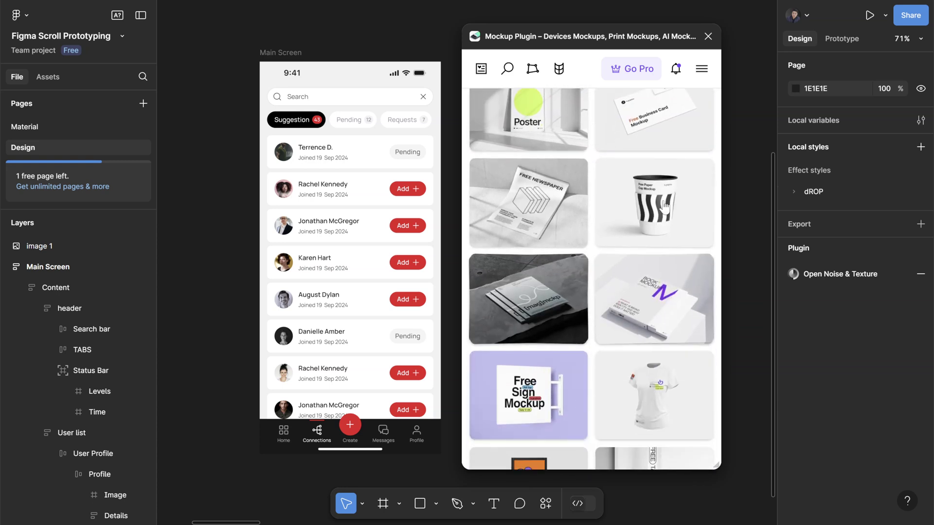
{"action": "scroll", "coordinate": [596, 302], "scroll_direction": "down", "scroll_amount": 5}
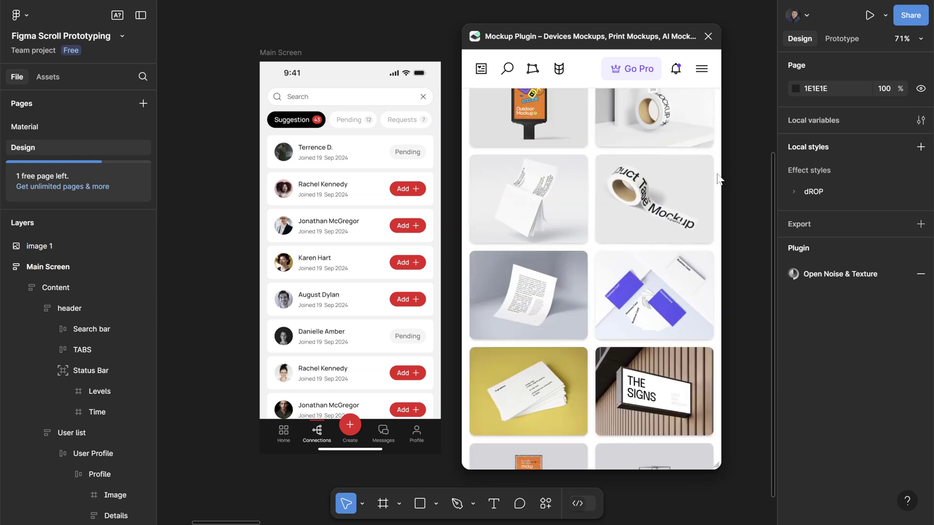
{"action": "scroll", "coordinate": [609, 340], "scroll_direction": "up", "scroll_amount": 13}
- Switch the category to Devices Mockups and scroll through the device results
{"action": "left_click", "coordinate": [666, 144]}
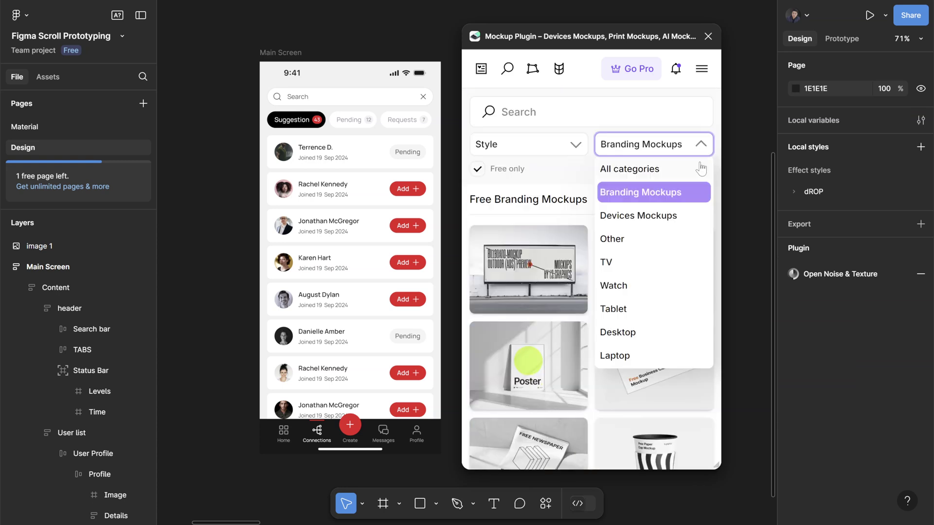
{"action": "left_click", "coordinate": [662, 215]}
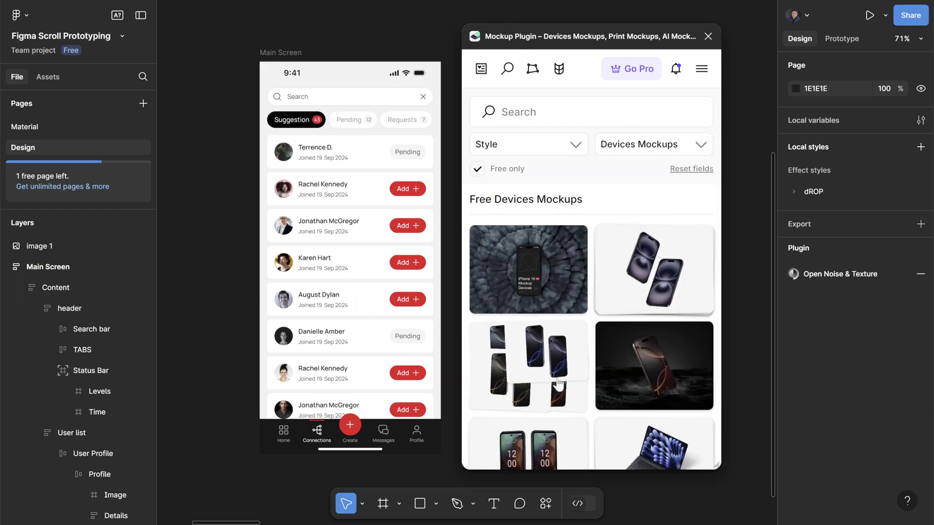
{"action": "scroll", "coordinate": [558, 364], "scroll_direction": "down", "scroll_amount": 4}
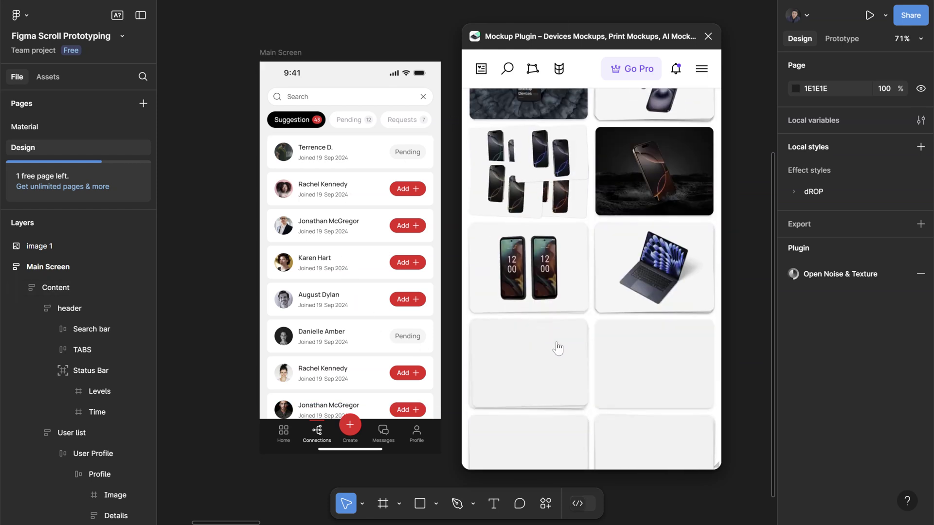
{"action": "scroll", "coordinate": [558, 349], "scroll_direction": "down", "scroll_amount": 10}
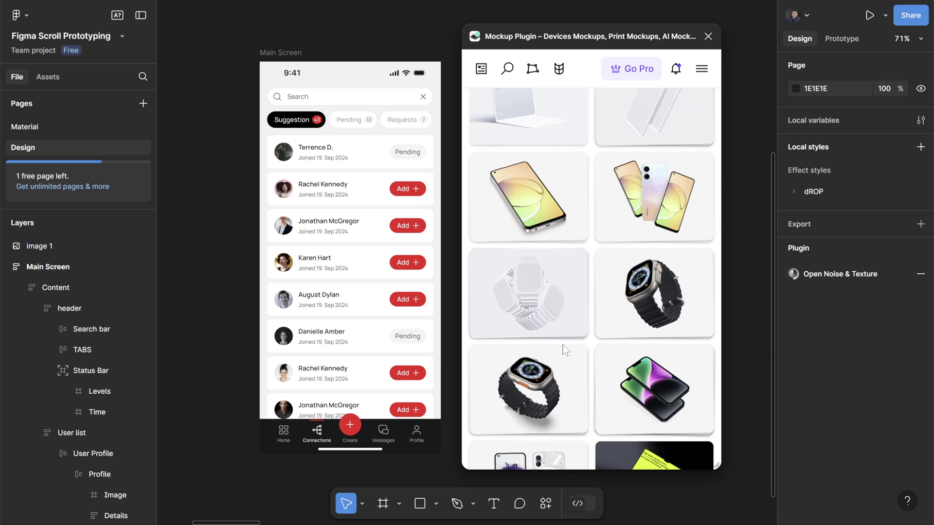
{"action": "scroll", "coordinate": [564, 350], "scroll_direction": "down", "scroll_amount": 6}
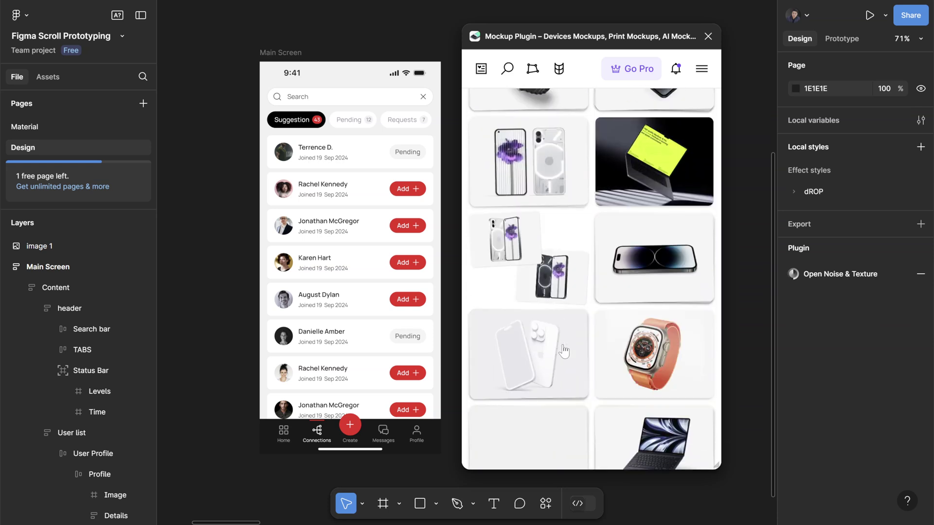
{"action": "scroll", "coordinate": [564, 350], "scroll_direction": "down", "scroll_amount": 5}
{"action": "scroll", "coordinate": [594, 360], "scroll_direction": "up", "scroll_amount": 1}
{"action": "scroll", "coordinate": [649, 328], "scroll_direction": "down", "scroll_amount": 10}
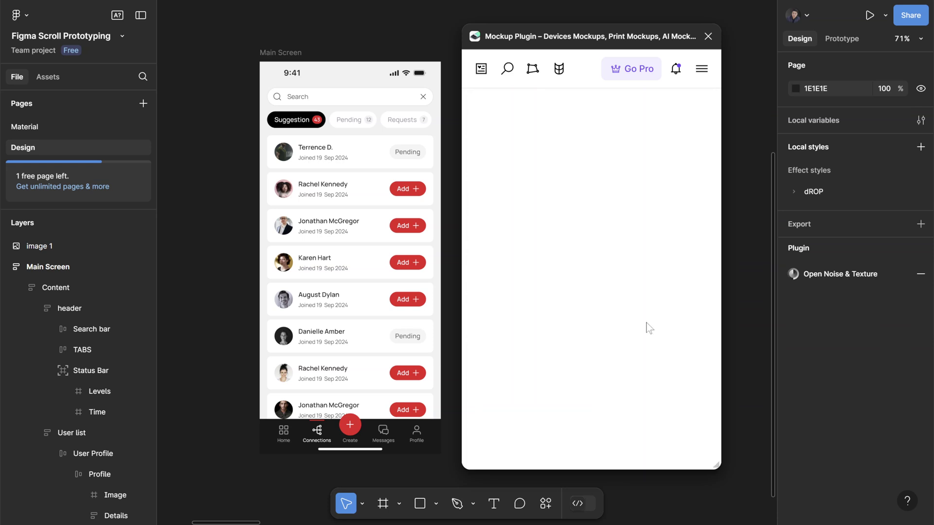
- Give the iPhone 15 mockup a green finish after trying blue
{"action": "left_click_drag", "start_coordinate": [629, 33], "coordinate": [652, 33]}
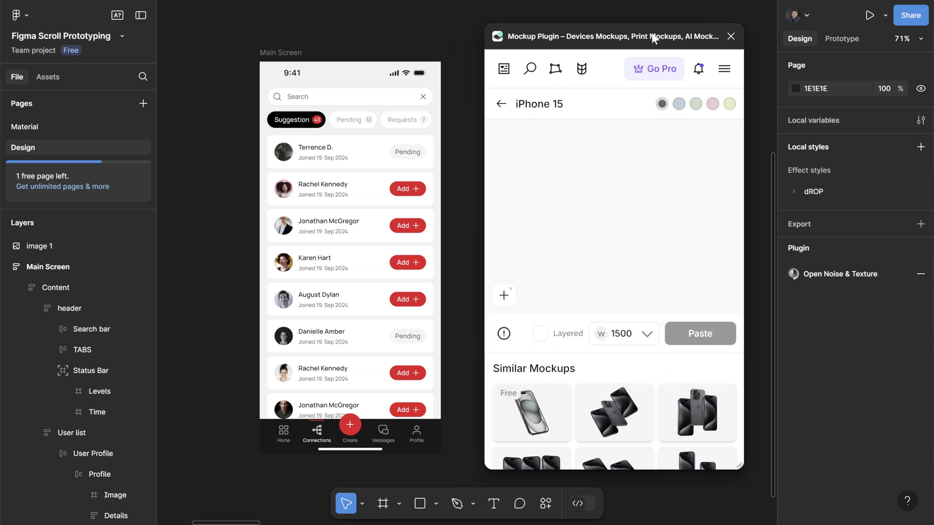
{"action": "left_click", "coordinate": [681, 107]}
{"action": "left_click", "coordinate": [696, 105]}
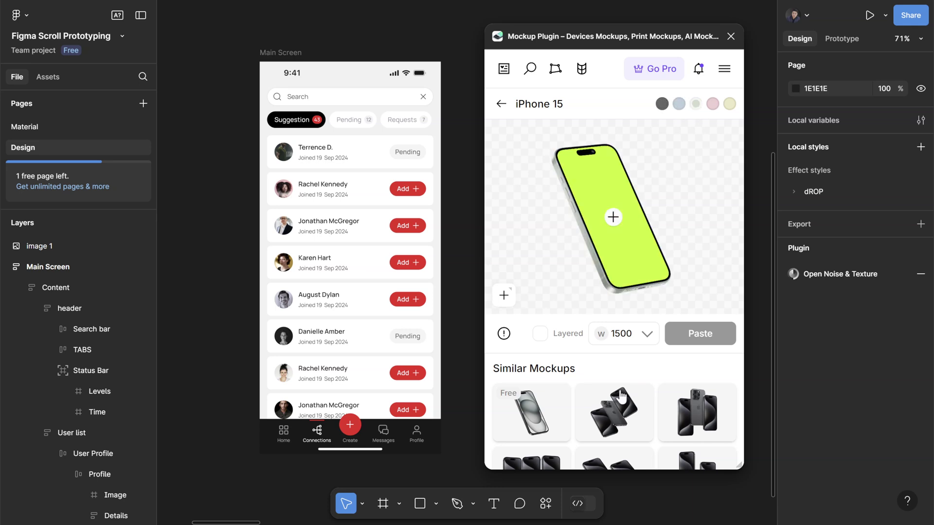
- Load the Main Screen frame onto the phone screen, confirm the crop, and keep 1500 width
{"action": "left_click", "coordinate": [614, 219]}
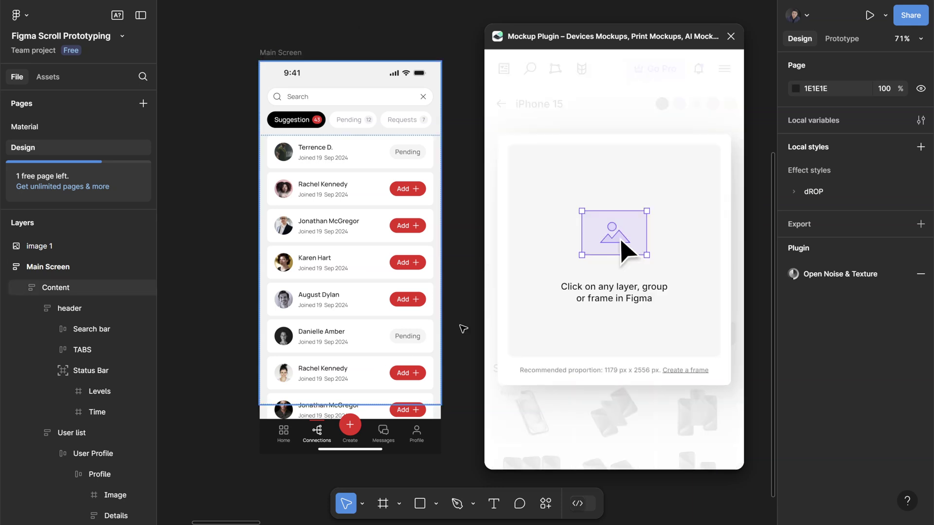
{"action": "left_click", "coordinate": [282, 53]}
{"action": "left_click", "coordinate": [282, 53]}
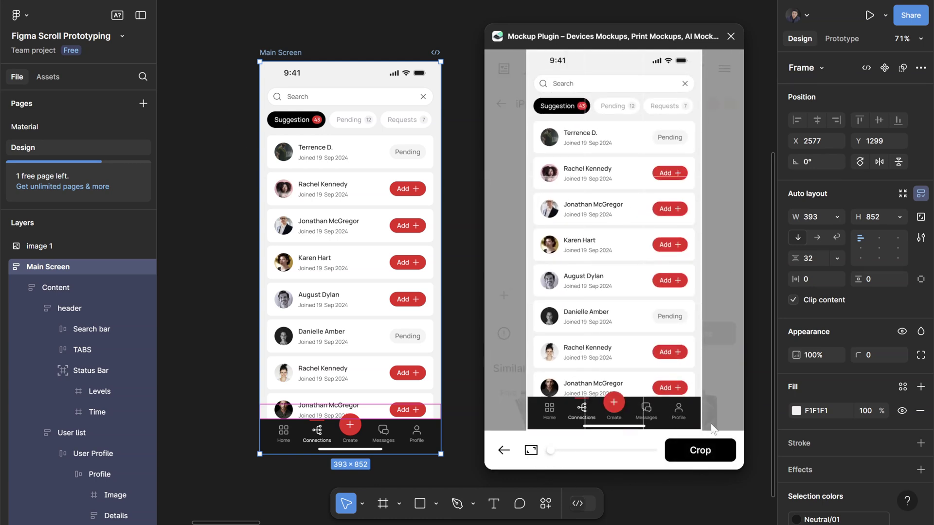
{"action": "left_click", "coordinate": [700, 450]}
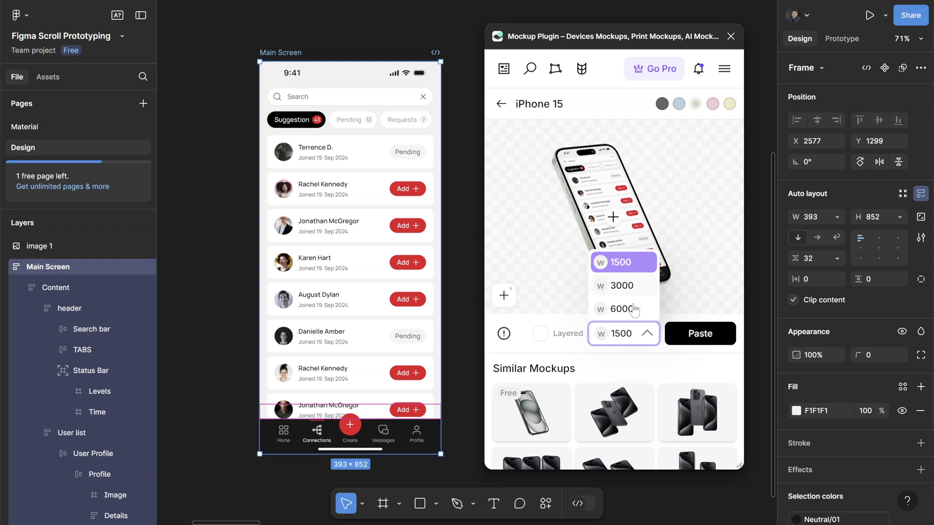
{"action": "left_click", "coordinate": [624, 265]}
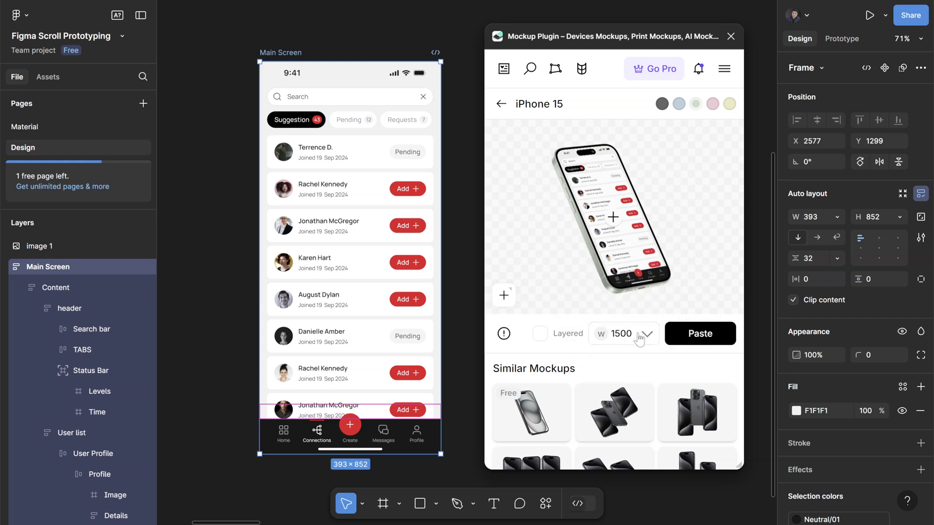
- Paste the non-layered 1500 × 1125 iPhone 15 mockup onto the canvas and close the plugin
{"action": "left_click", "coordinate": [540, 334]}
{"action": "left_click", "coordinate": [533, 332]}
{"action": "left_click", "coordinate": [696, 336]}
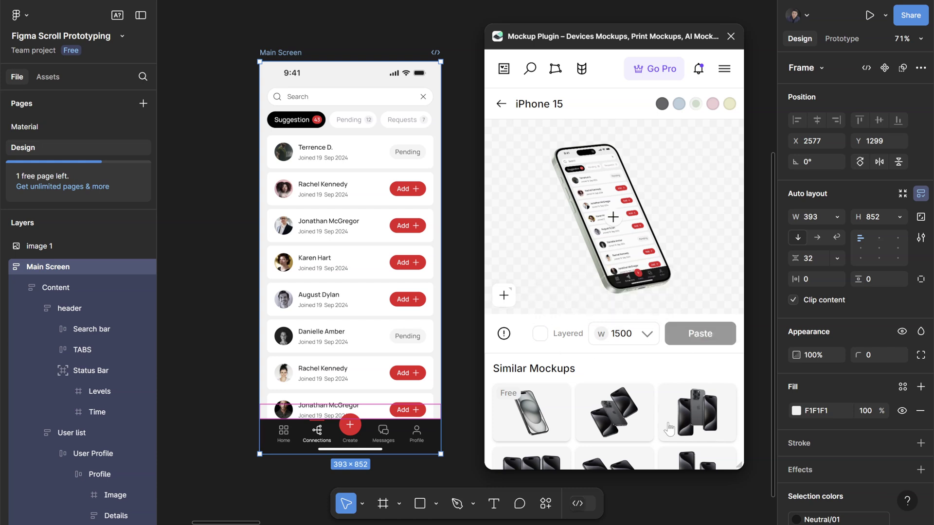
{"action": "left_click", "coordinate": [731, 37]}
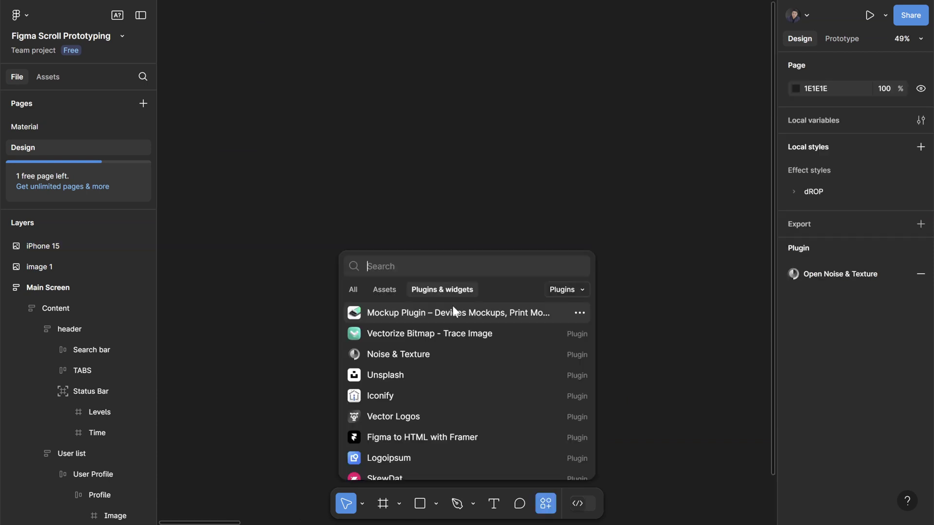
- Launch Vector Logos via a 'VECTOR' search and search its library for MCDONALDS
{"action": "type", "text": "VECTOR"}
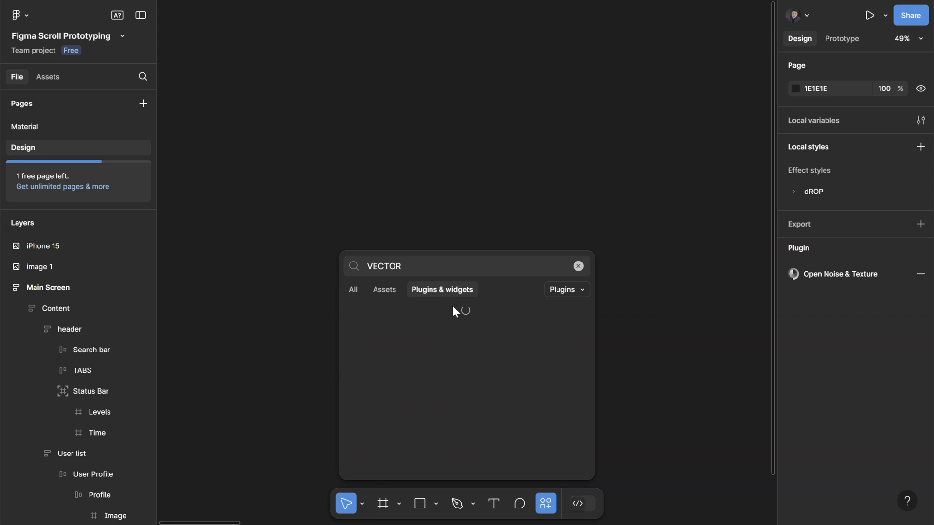
{"action": "left_click", "coordinate": [413, 335]}
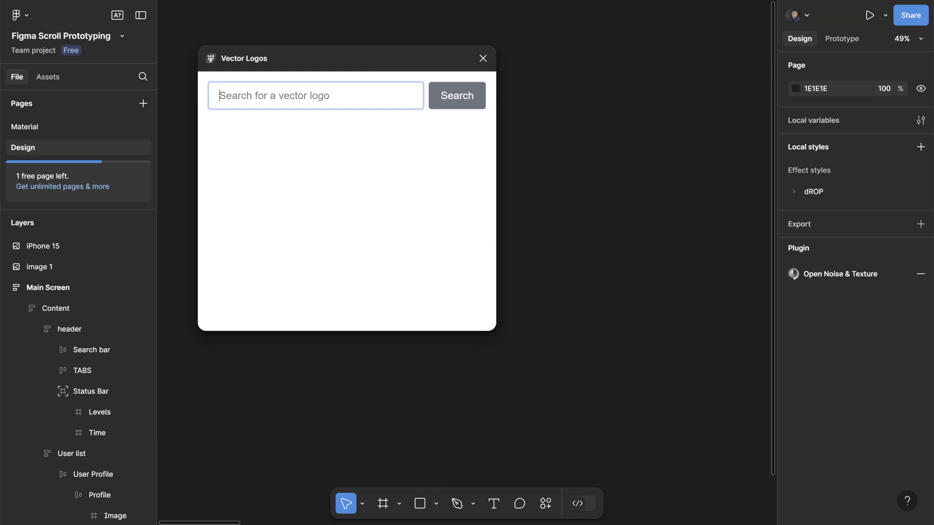
{"action": "type", "text": "MCDO"}
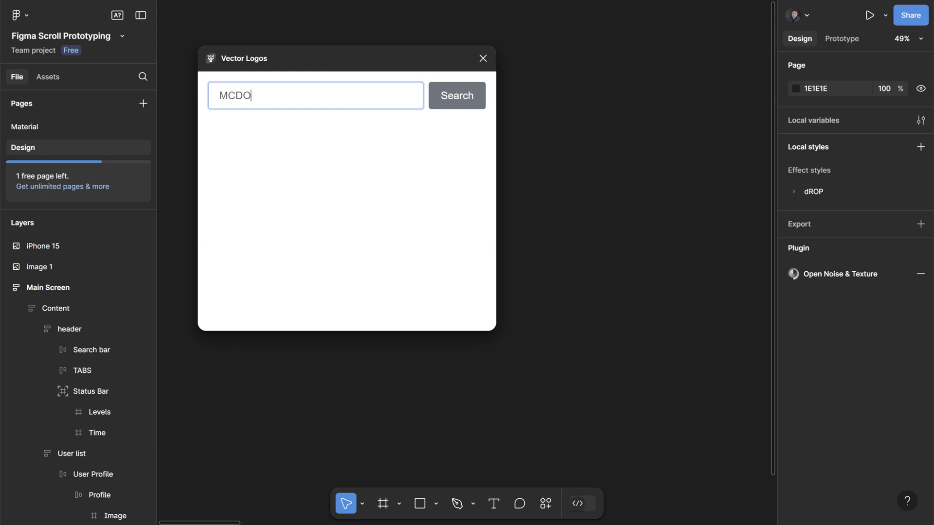
{"action": "type", "text": "NALDS"}
{"action": "key", "text": "Return"}
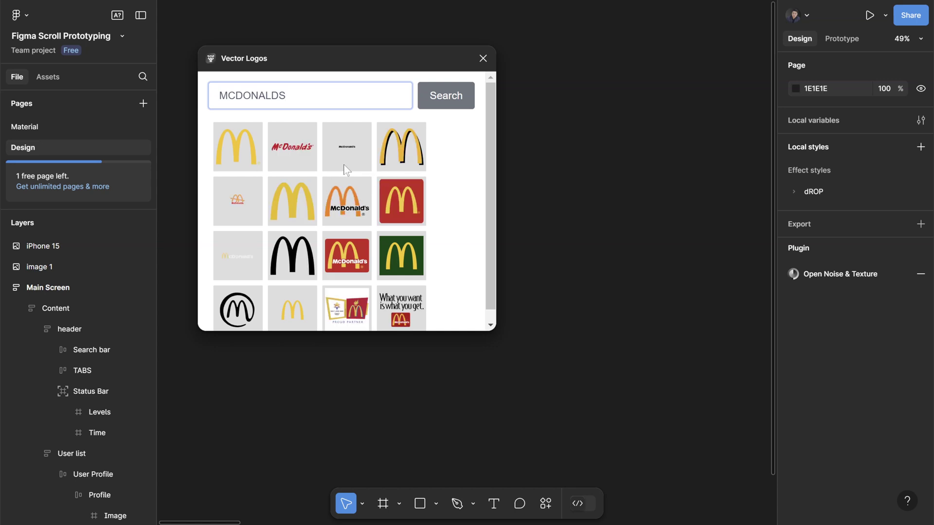
{"action": "scroll", "coordinate": [358, 195], "scroll_direction": "down", "scroll_amount": 1}
{"action": "scroll", "coordinate": [458, 224], "scroll_direction": "up", "scroll_amount": 1}
- Search for STRIPE and insert the purple Stripe wordmark onto the canvas
{"action": "key", "text": "ctrl+a"}
{"action": "type", "text": "STRIPE"}
{"action": "key", "text": "Return"}
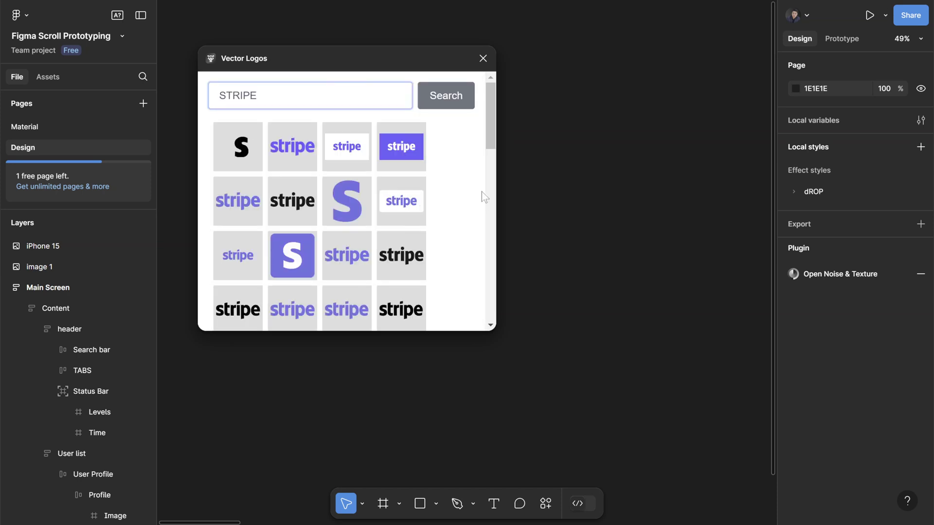
{"action": "scroll", "coordinate": [445, 210], "scroll_direction": "down", "scroll_amount": 5}
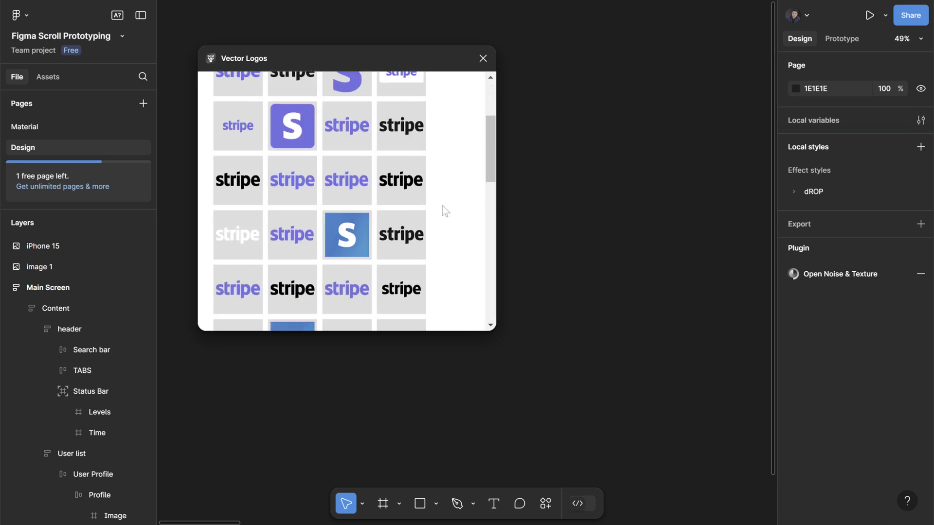
{"action": "scroll", "coordinate": [386, 242], "scroll_direction": "up", "scroll_amount": 5}
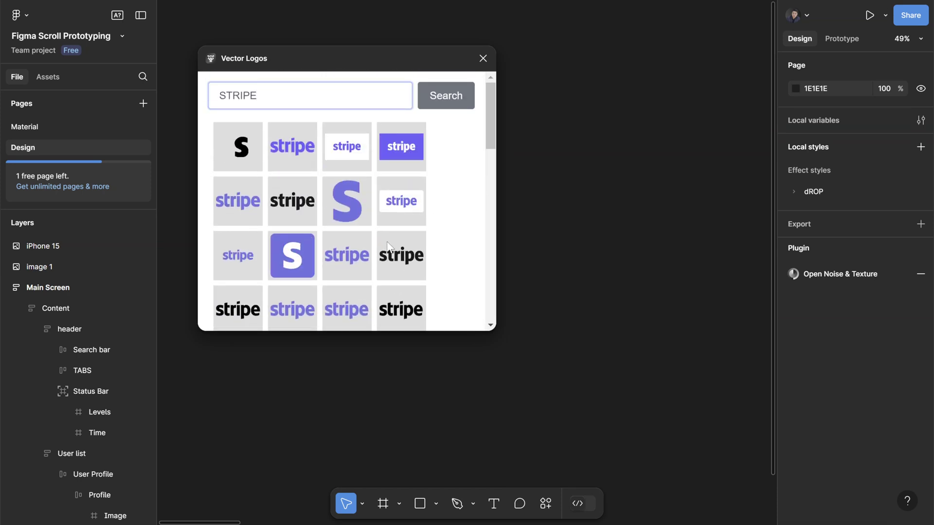
{"action": "left_click", "coordinate": [299, 149]}
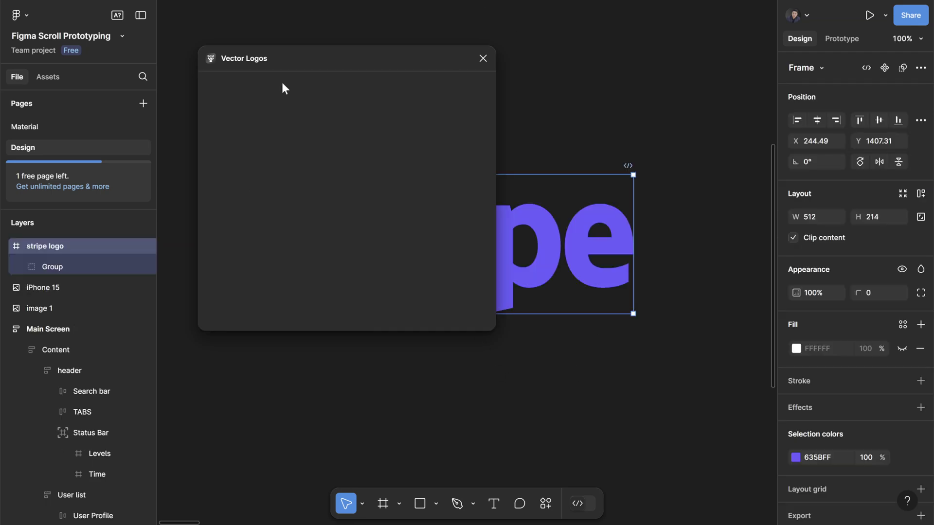
- Change the Stripe logo vector's fill to lavender A3A0E9, then deselect it
{"action": "double_click", "coordinate": [492, 238]}
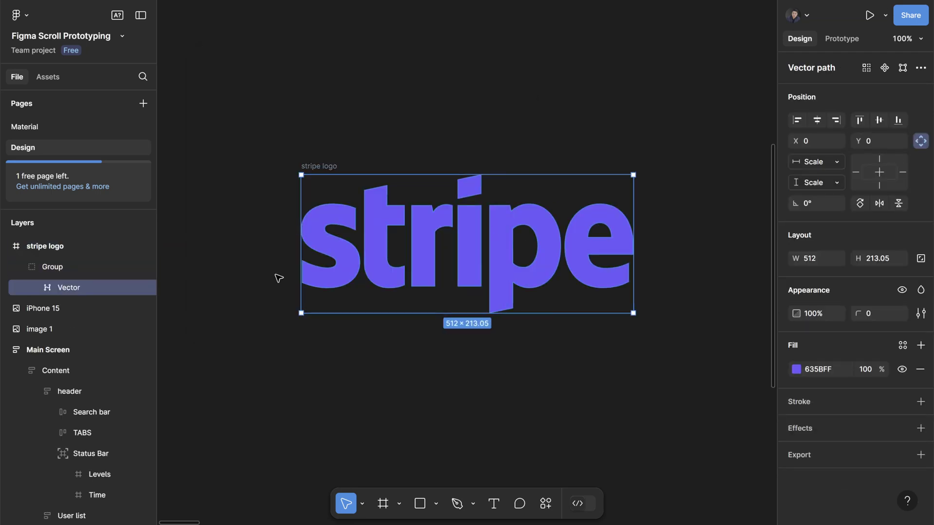
{"action": "left_click", "coordinate": [795, 370]}
{"action": "left_click", "coordinate": [795, 369]}
{"action": "left_click", "coordinate": [797, 370]}
{"action": "left_click", "coordinate": [629, 226]}
{"action": "key", "text": "ctrl+z"}
{"action": "left_click", "coordinate": [508, 209]}
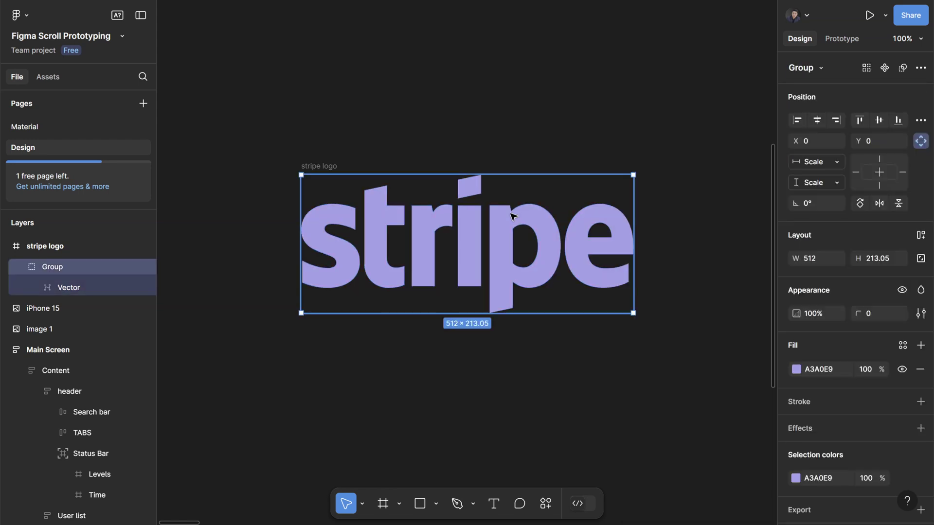
{"action": "key", "text": "Return"}
{"action": "left_click", "coordinate": [496, 380]}
{"action": "scroll", "coordinate": [496, 380], "scroll_direction": "down", "scroll_amount": 1}
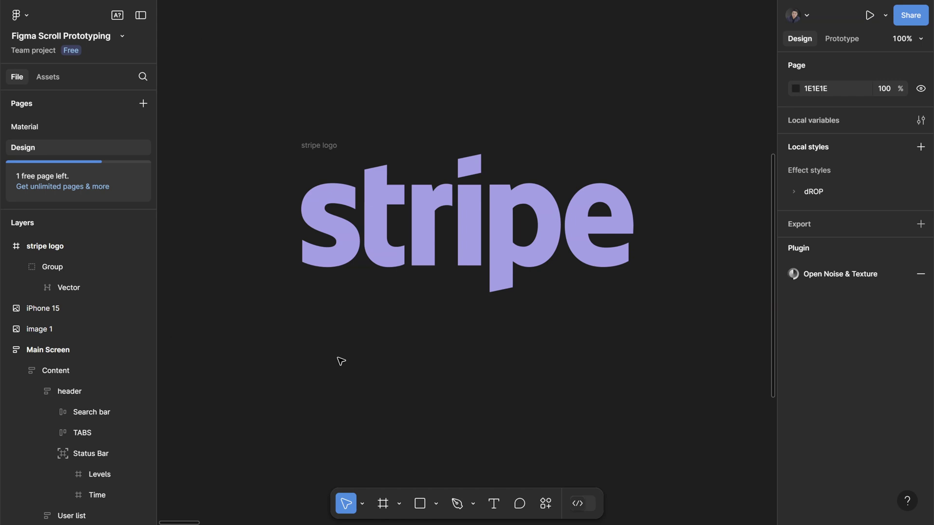
- Launch the Logoipsum plugin from the canvas Plugins menu via a 'LOG' search and browse its logos
{"action": "right_click", "coordinate": [319, 337]}
{"action": "mouse_move", "coordinate": [378, 449]}
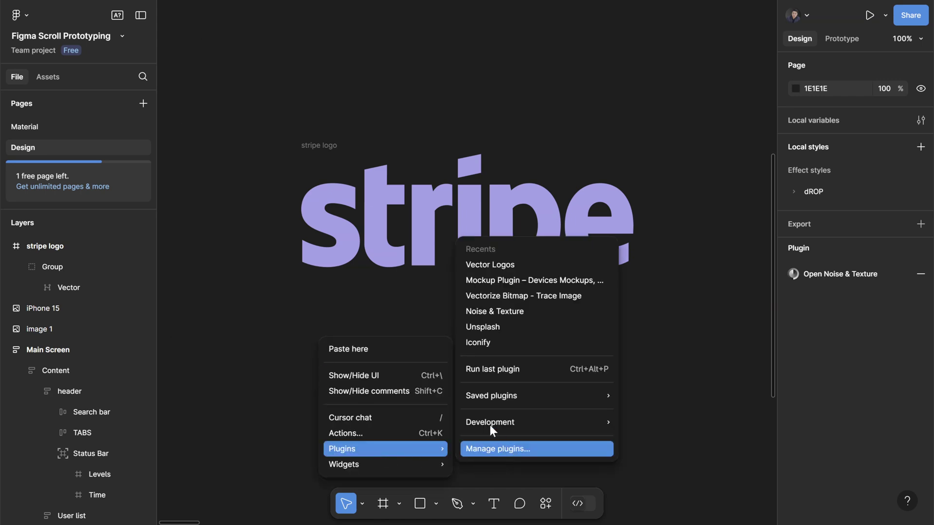
{"action": "type", "text": "LOG"}
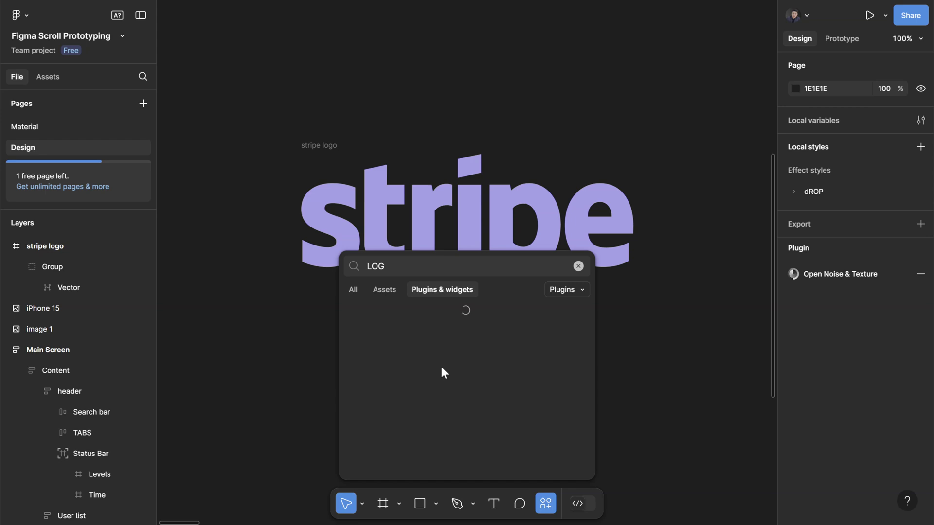
{"action": "left_click", "coordinate": [392, 332]}
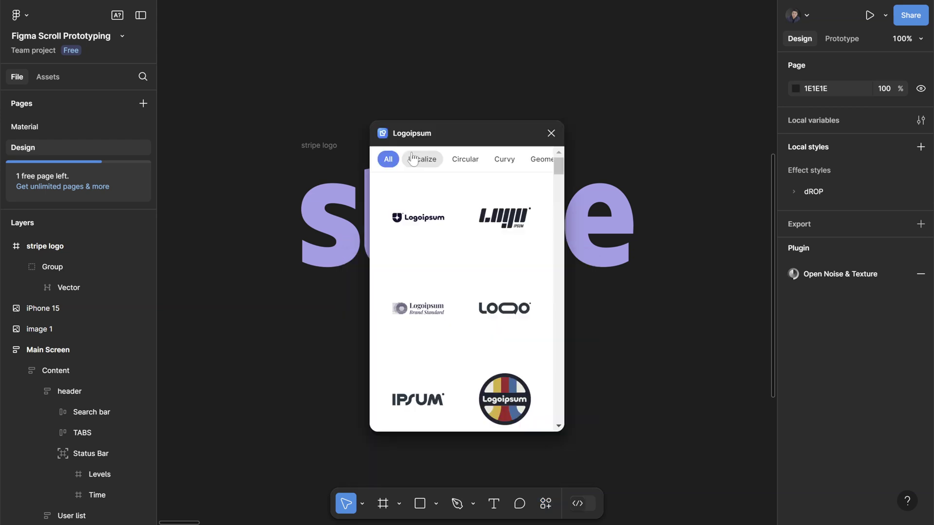
{"action": "scroll", "coordinate": [469, 296], "scroll_direction": "down", "scroll_amount": 5}
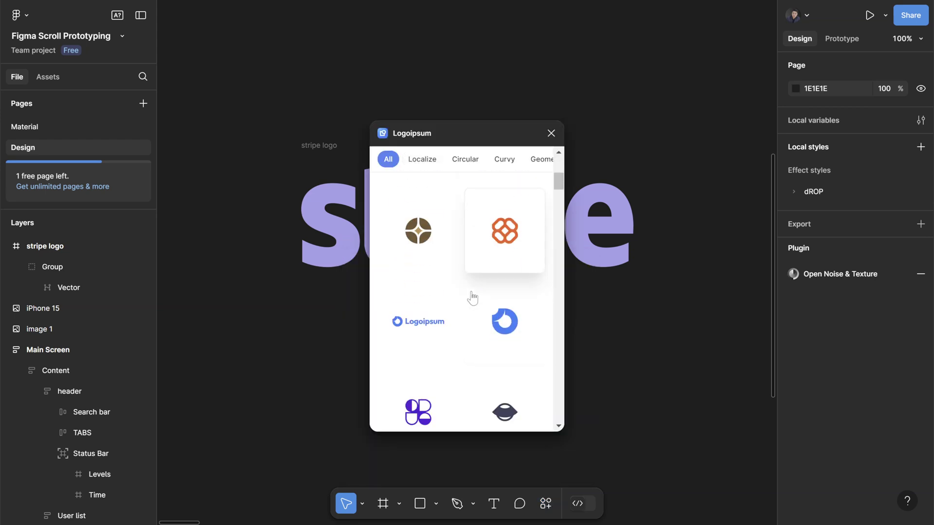
{"action": "scroll", "coordinate": [472, 297], "scroll_direction": "down", "scroll_amount": 5}
{"action": "scroll", "coordinate": [475, 302], "scroll_direction": "down", "scroll_amount": 3}
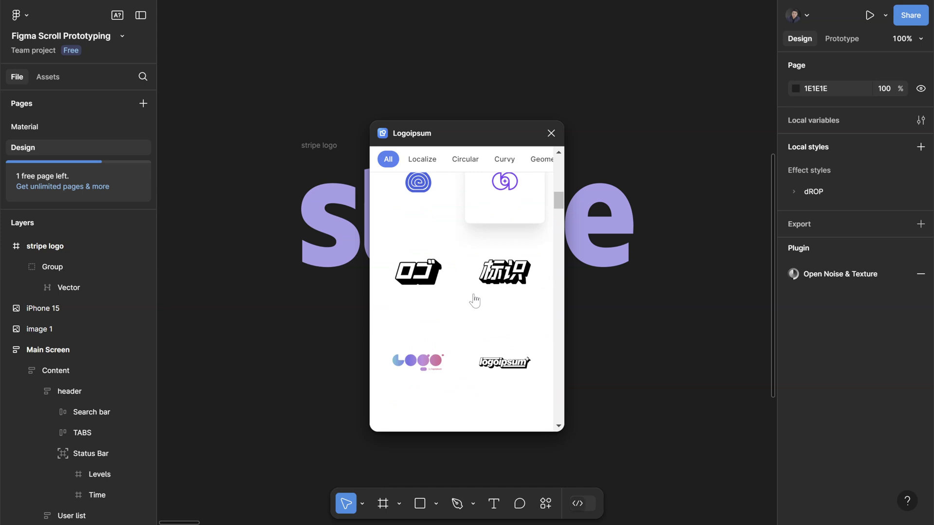
{"action": "scroll", "coordinate": [475, 298], "scroll_direction": "down", "scroll_amount": 5}
{"action": "scroll", "coordinate": [475, 299], "scroll_direction": "up", "scroll_amount": 15}
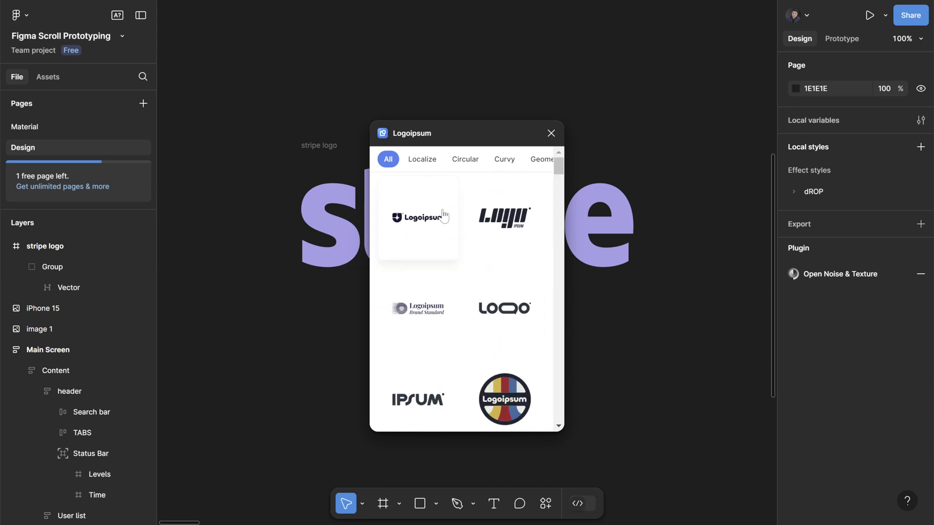
- Browse Circular, Curvy and Geometric logos and insert the 172 × 40 green-and-navy logo
{"action": "left_click", "coordinate": [461, 164]}
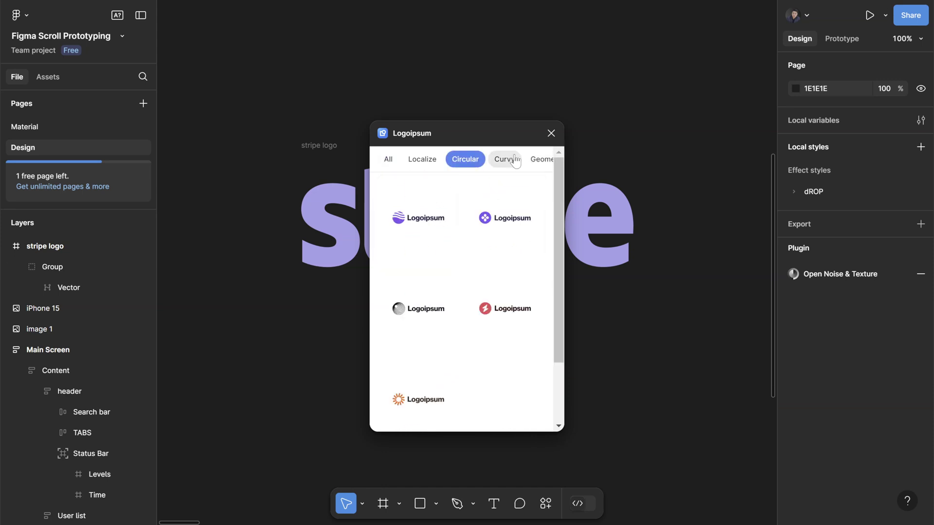
{"action": "left_click", "coordinate": [506, 159]}
{"action": "left_click", "coordinate": [540, 160]}
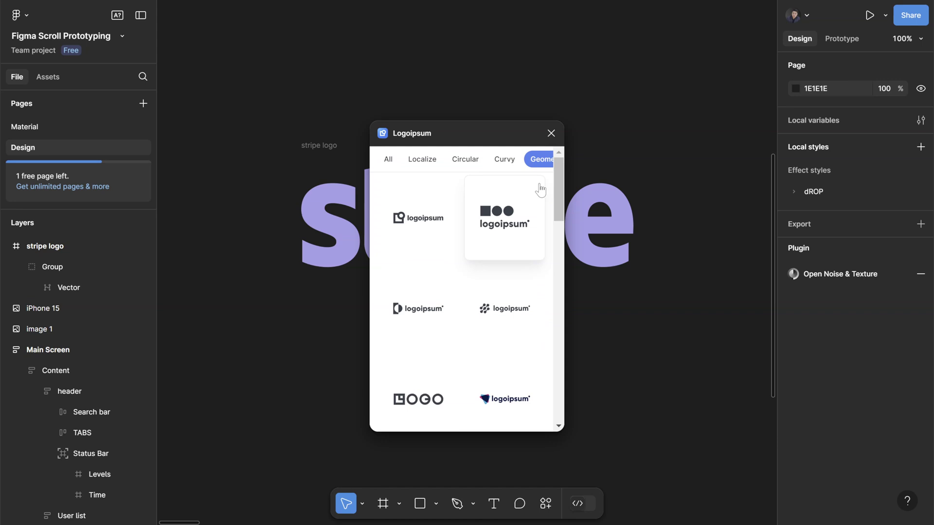
{"action": "scroll", "coordinate": [492, 239], "scroll_direction": "down", "scroll_amount": 5}
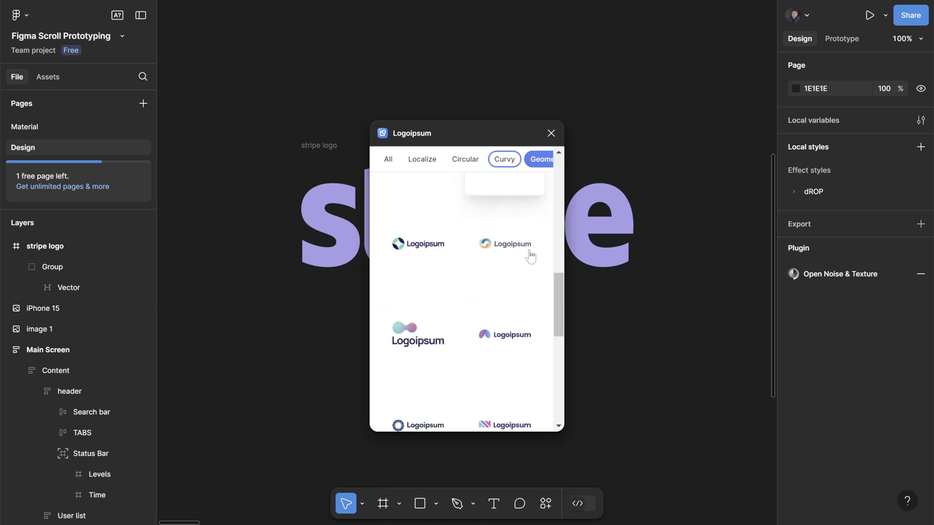
{"action": "left_click", "coordinate": [419, 257]}
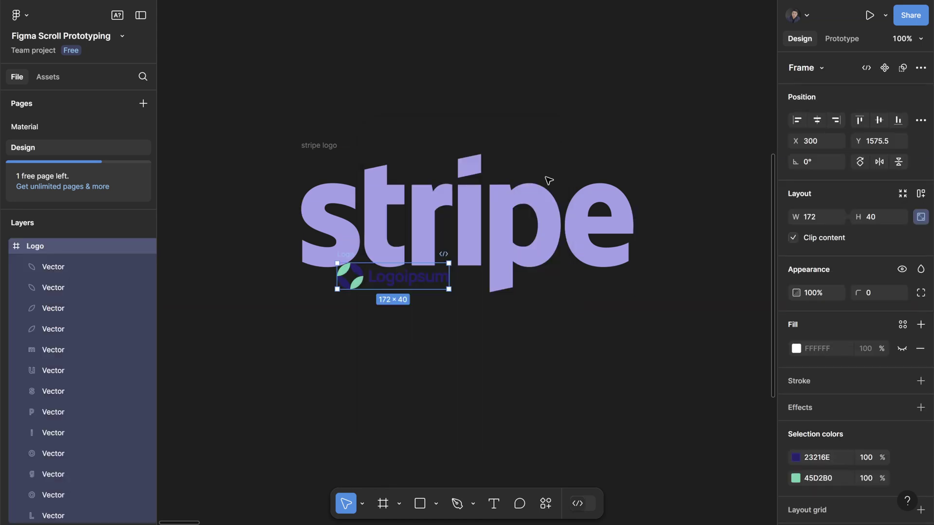
- Recolour the Logoipsum logo: navy 23216E to white and the green icon to black 000000
{"action": "left_click_drag", "start_coordinate": [432, 300], "coordinate": [443, 357]}
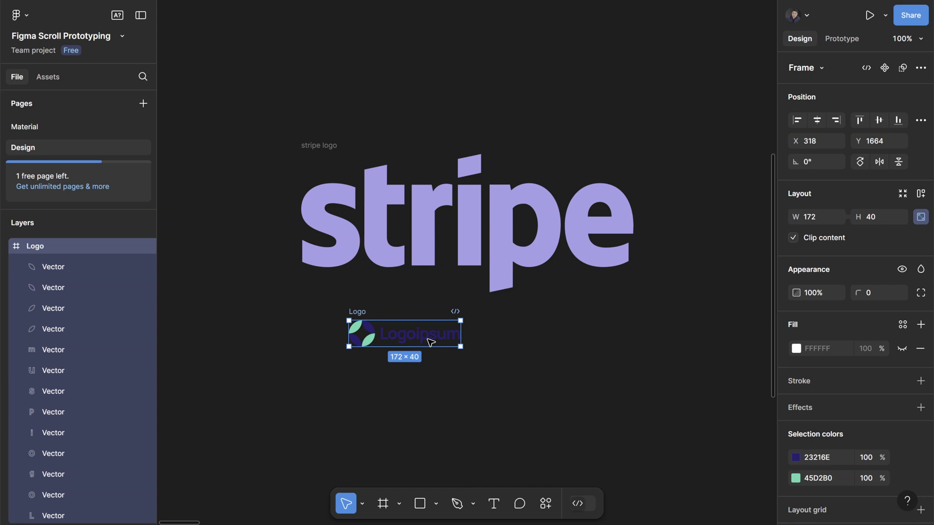
{"action": "scroll", "coordinate": [848, 416], "scroll_direction": "down", "scroll_amount": 3}
{"action": "left_click", "coordinate": [796, 402]}
{"action": "left_click_drag", "start_coordinate": [704, 308], "coordinate": [426, 73]}
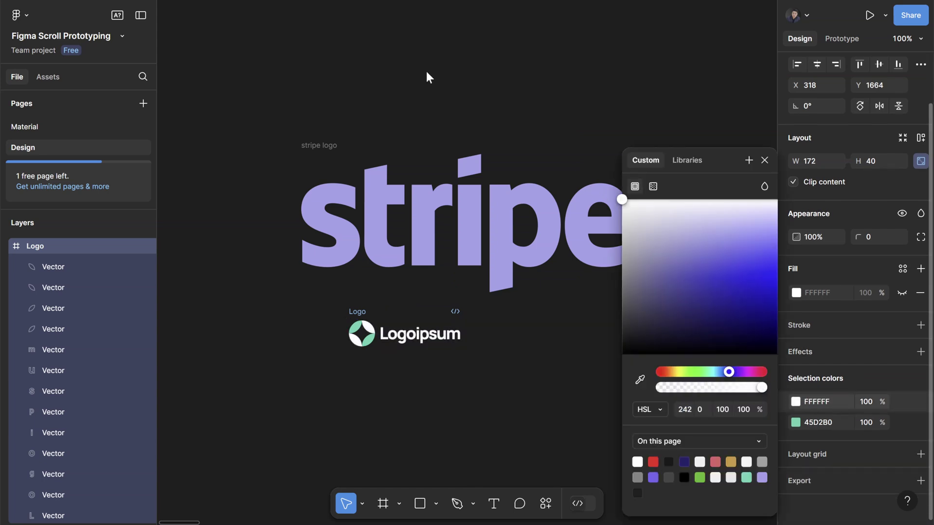
{"action": "left_click", "coordinate": [793, 421]}
{"action": "left_click_drag", "start_coordinate": [718, 271], "coordinate": [464, 426]}
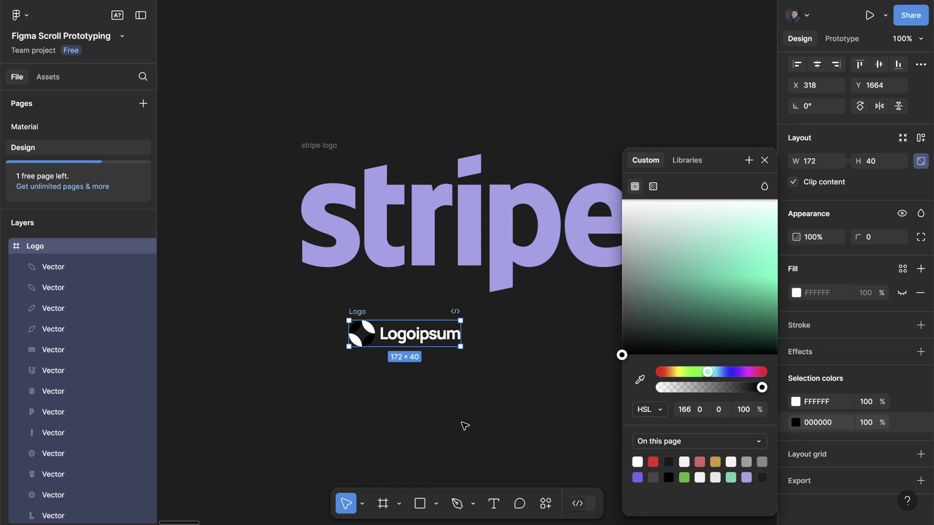
{"action": "left_click", "coordinate": [329, 303]}
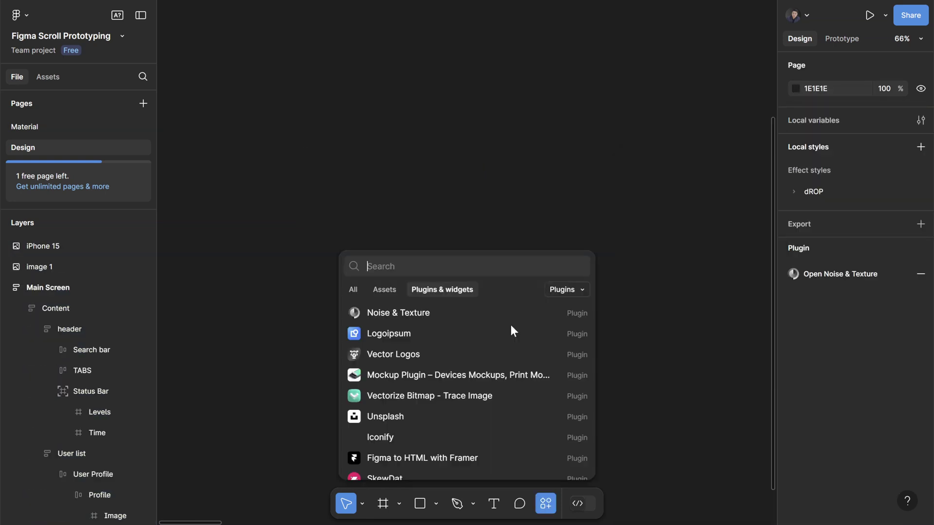
- Run Noise & Texture via 'NOISE TEXT', compare patterns, and set Cellular noise to 33px size
{"action": "type", "text": "NOISE TEXT"}
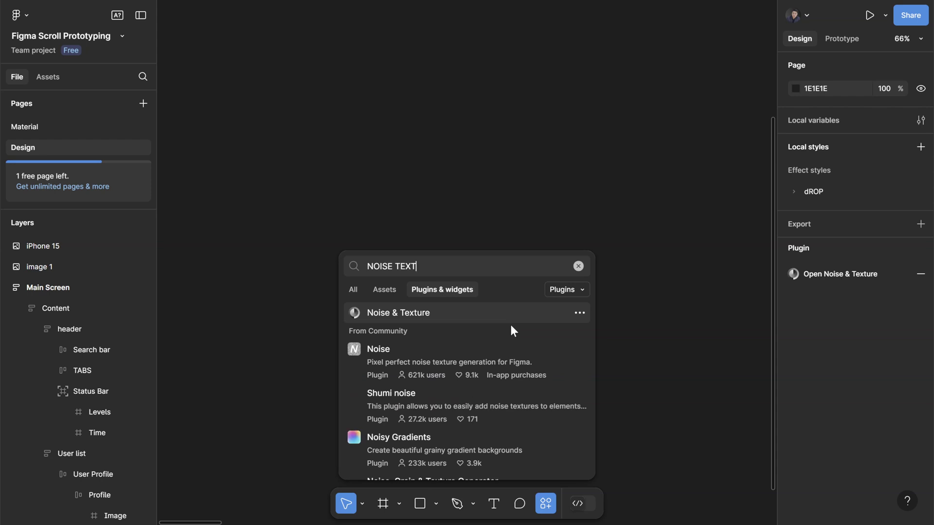
{"action": "key", "text": "Return"}
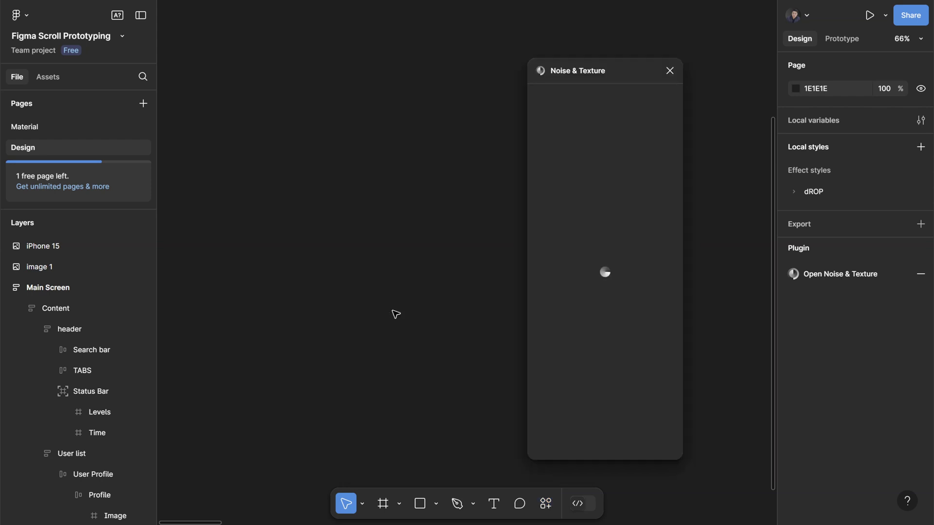
{"action": "left_click", "coordinate": [574, 229]}
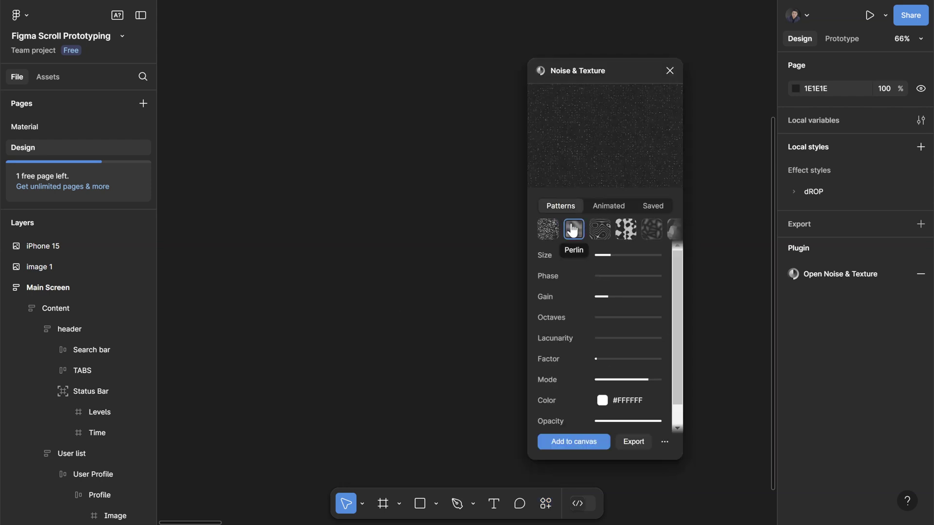
{"action": "left_click", "coordinate": [600, 229]}
{"action": "left_click", "coordinate": [625, 229]}
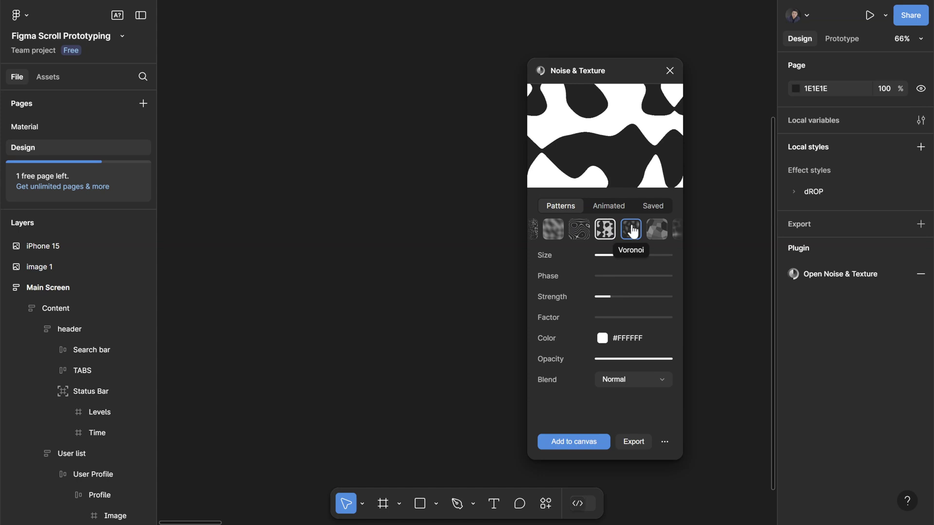
{"action": "left_click", "coordinate": [655, 234]}
{"action": "left_click", "coordinate": [638, 233]}
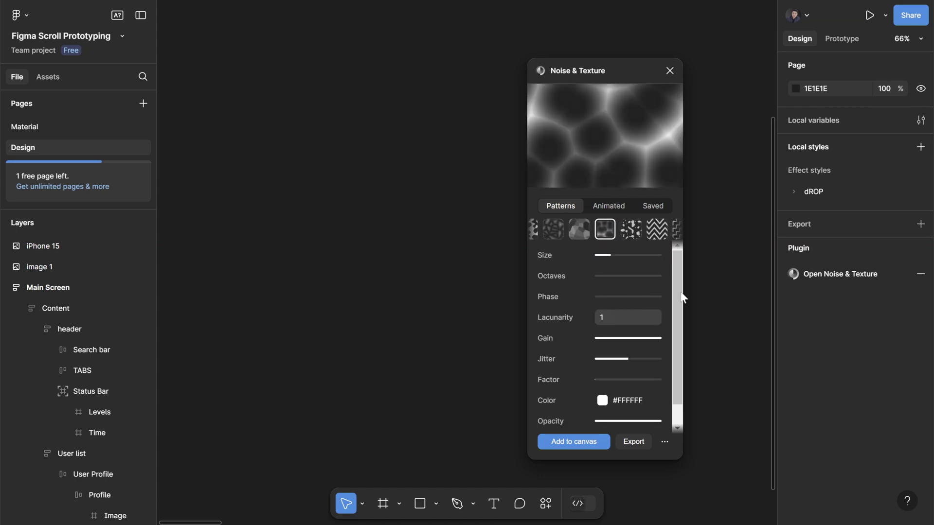
{"action": "mouse_move", "coordinate": [616, 258]}
{"action": "left_mouse_down"}
{"action": "mouse_move", "coordinate": [625, 258]}
{"action": "mouse_move", "coordinate": [610, 255]}
{"action": "left_mouse_up"}
- Set the cellular noise colour to red #f10000 and its opacity to 90%
{"action": "left_click", "coordinate": [602, 400]}
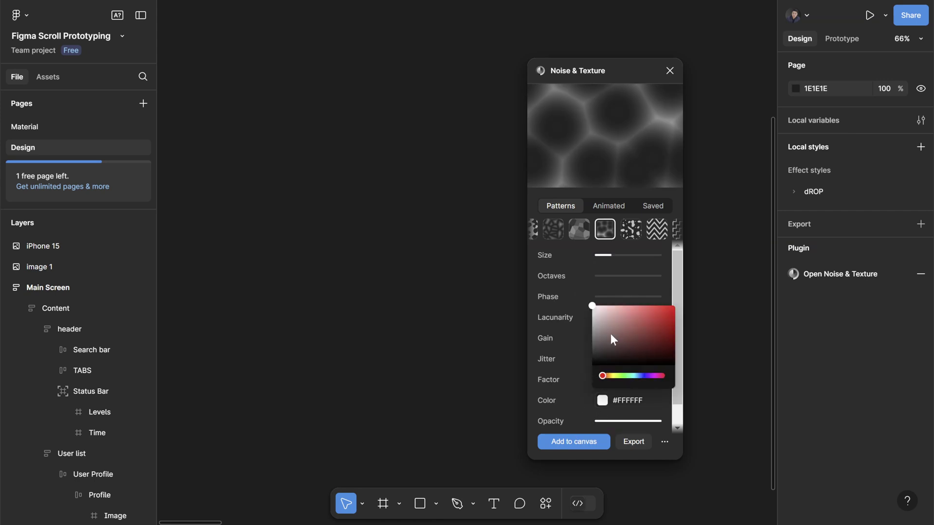
{"action": "left_click_drag", "start_coordinate": [611, 334], "coordinate": [683, 326]}
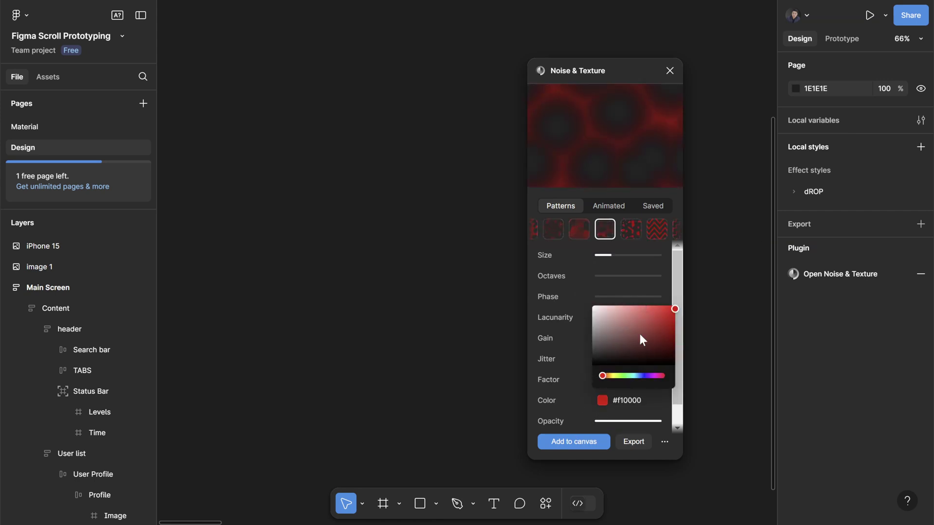
{"action": "scroll", "coordinate": [652, 370], "scroll_direction": "down", "scroll_amount": 1}
{"action": "mouse_move", "coordinate": [659, 398]}
{"action": "left_mouse_down"}
{"action": "mouse_move", "coordinate": [637, 401]}
{"action": "mouse_move", "coordinate": [651, 403]}
{"action": "left_mouse_up"}
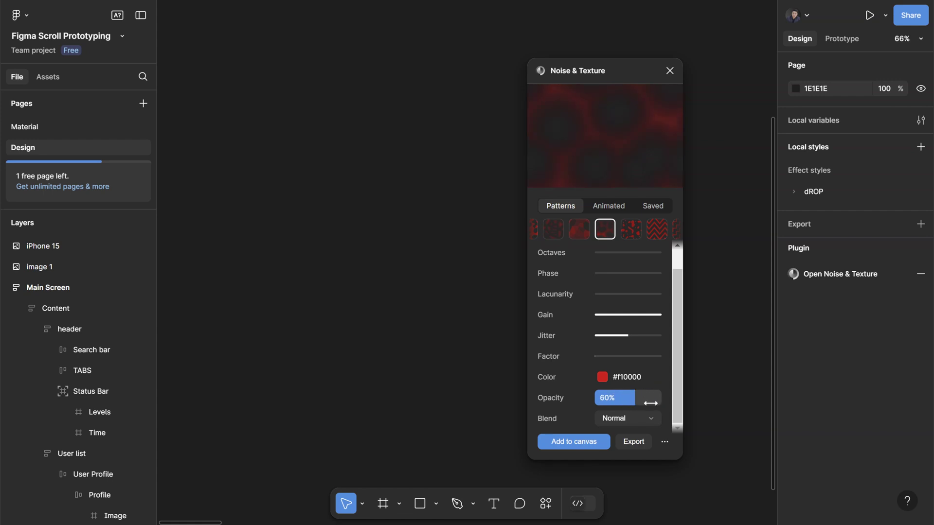
- Keep the Normal blend mode, review the export options, and add the 1024×1024 texture to the canvas
{"action": "left_click", "coordinate": [635, 417]}
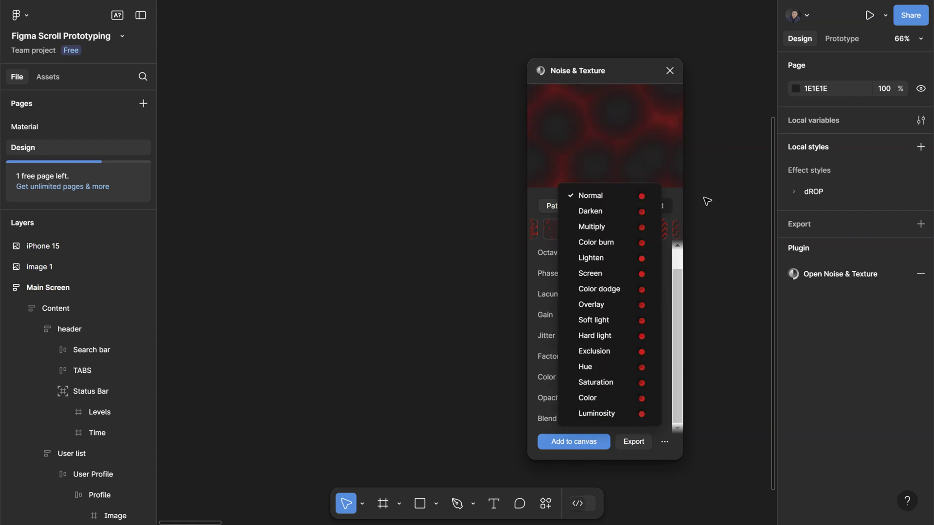
{"action": "left_click", "coordinate": [549, 371]}
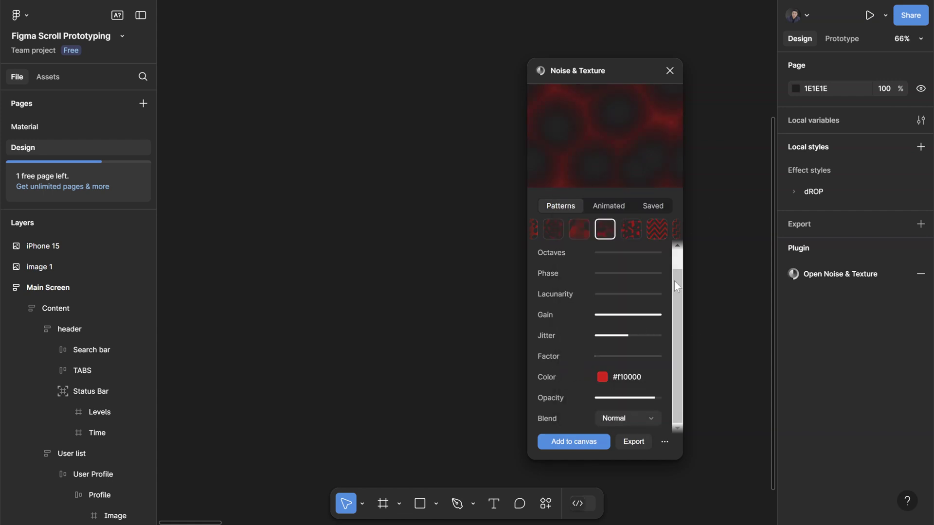
{"action": "left_click", "coordinate": [634, 442]}
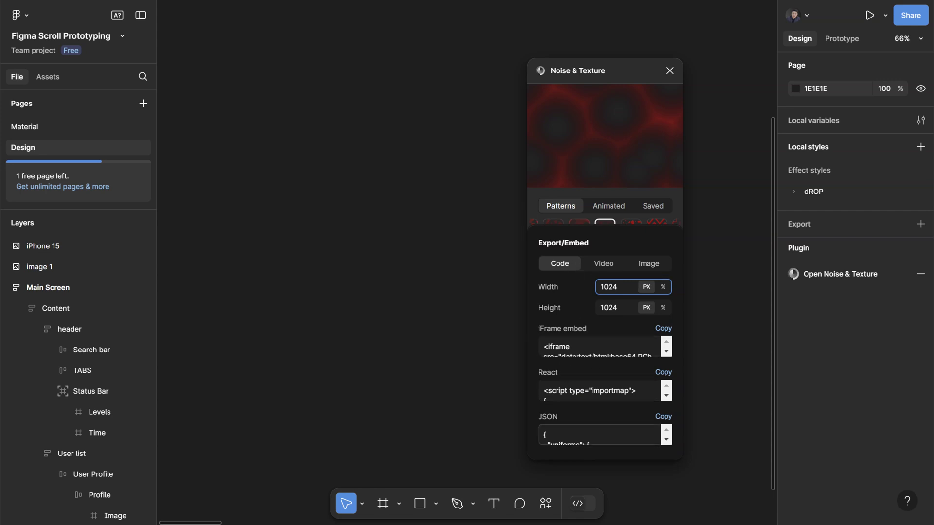
{"action": "left_click", "coordinate": [680, 263]}
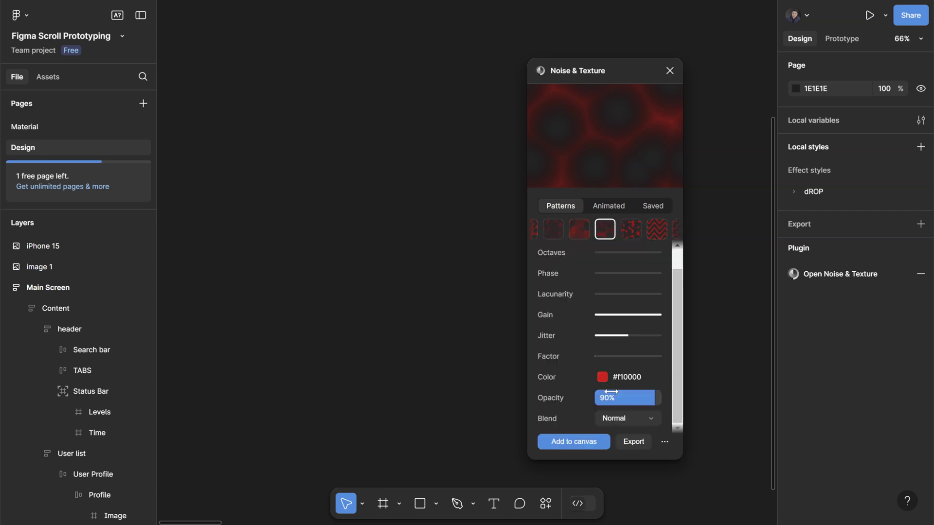
{"action": "left_click", "coordinate": [579, 444]}
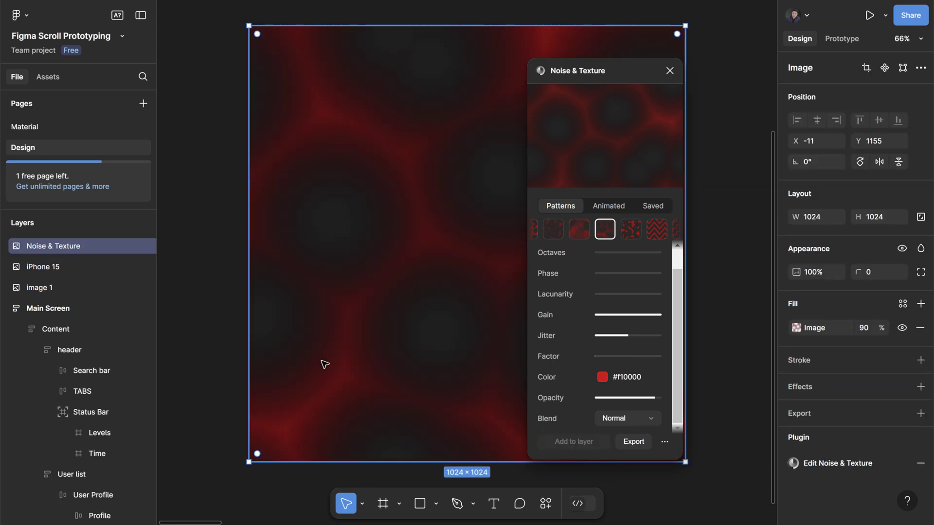
- Delete the red noise image and preview the yellow rays preset in Animated textures
{"action": "key", "text": "Delete"}
{"action": "left_click", "coordinate": [607, 208]}
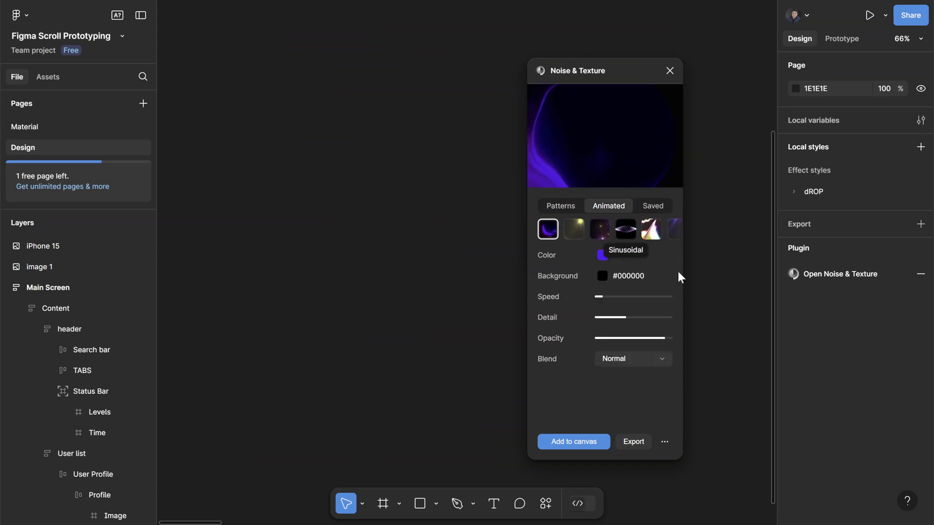
{"action": "left_click", "coordinate": [574, 229]}
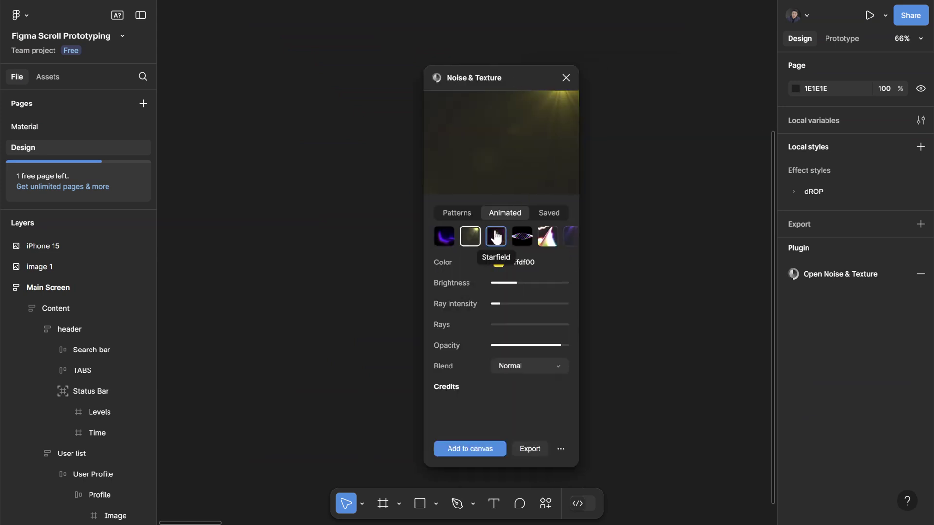
- Preview the Starfield, Waves, Flow, purple light-rays, Vijay and colour gradient animated presets
{"action": "left_click", "coordinate": [496, 238]}
{"action": "left_click", "coordinate": [523, 240]}
{"action": "left_click", "coordinate": [524, 239]}
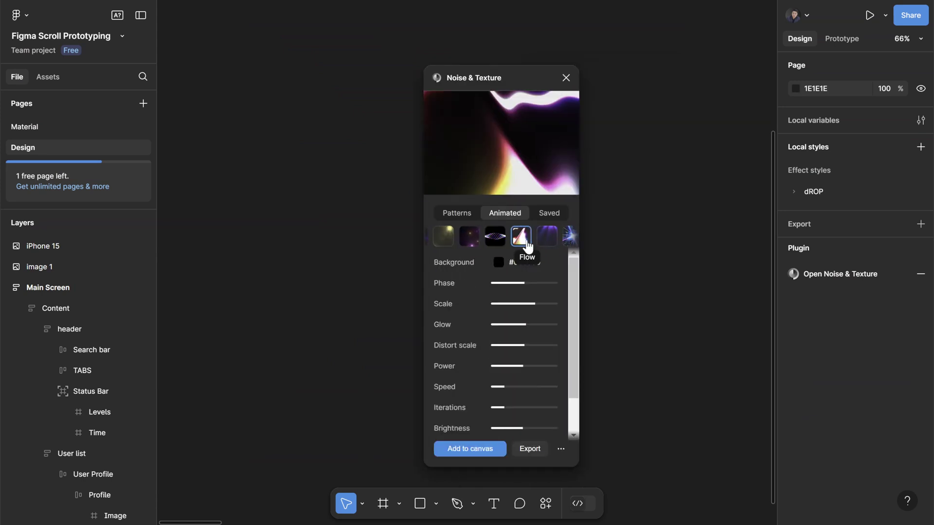
{"action": "left_click", "coordinate": [525, 239]}
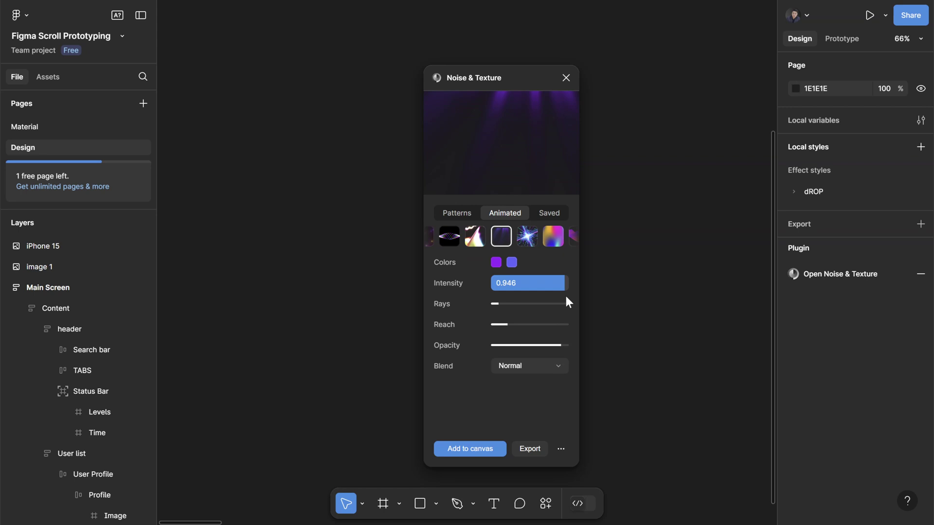
{"action": "left_click", "coordinate": [527, 243]}
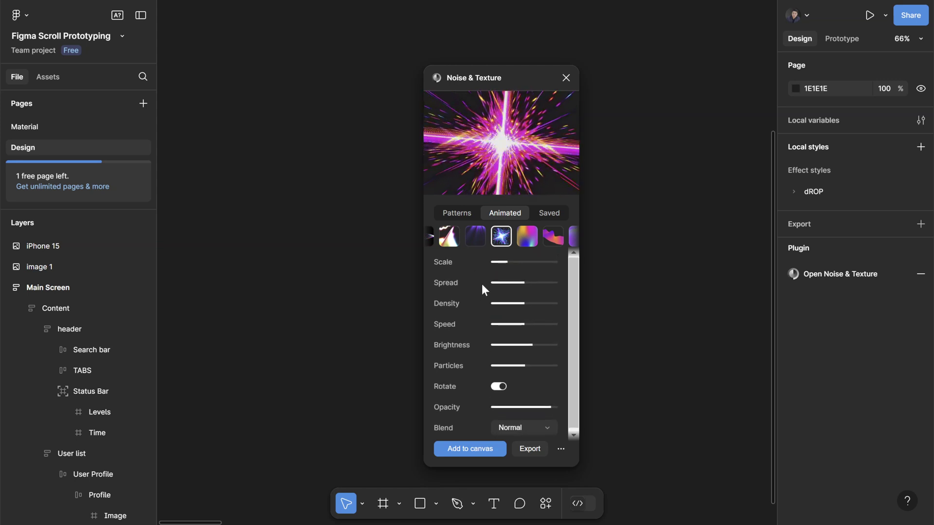
{"action": "left_click", "coordinate": [527, 236]}
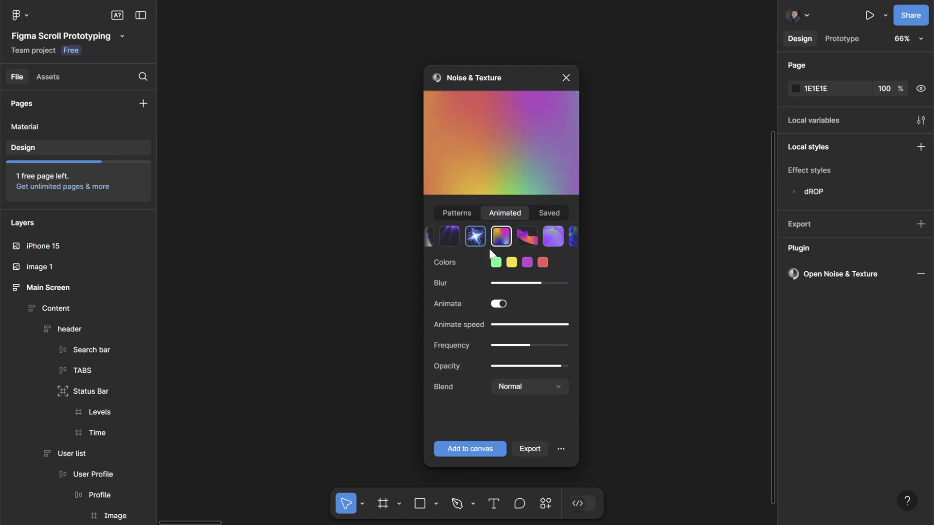
- Choose the Rolling plane preset and darken its purple first colour to near-black beside the green
{"action": "left_click", "coordinate": [526, 236]}
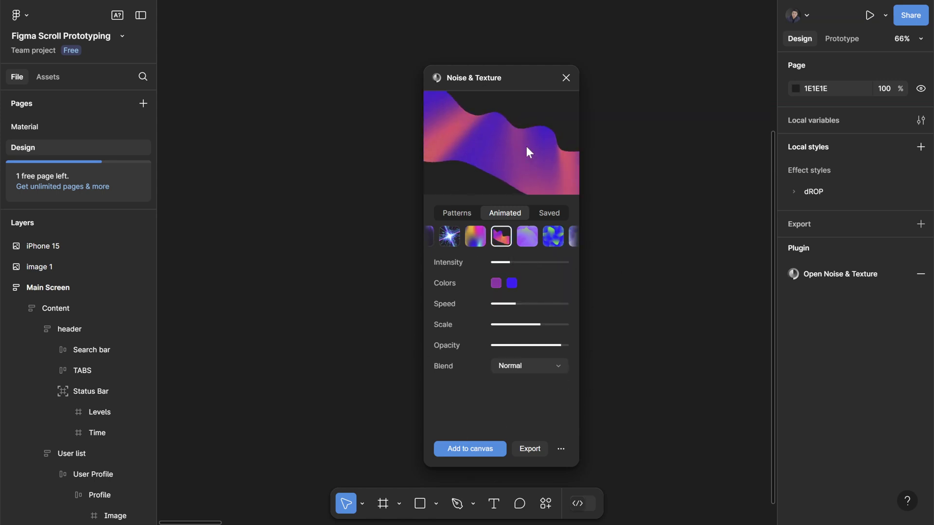
{"action": "left_click", "coordinate": [534, 239]}
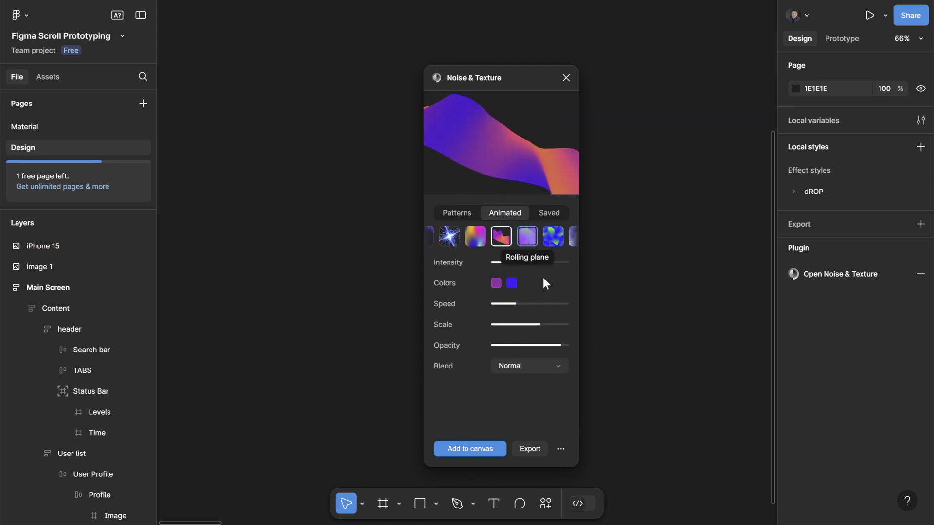
{"action": "left_click", "coordinate": [496, 283]}
{"action": "left_click_drag", "start_coordinate": [550, 190], "coordinate": [565, 209]}
{"action": "left_click", "coordinate": [532, 19]}
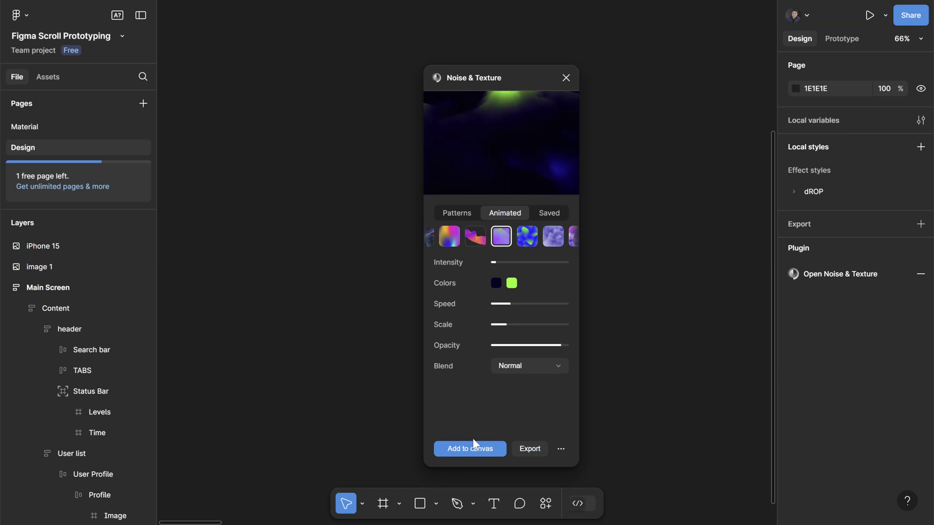
- Open the Rolling plane texture's Export panel and view its Video and Code embed settings
{"action": "left_click", "coordinate": [480, 449]}
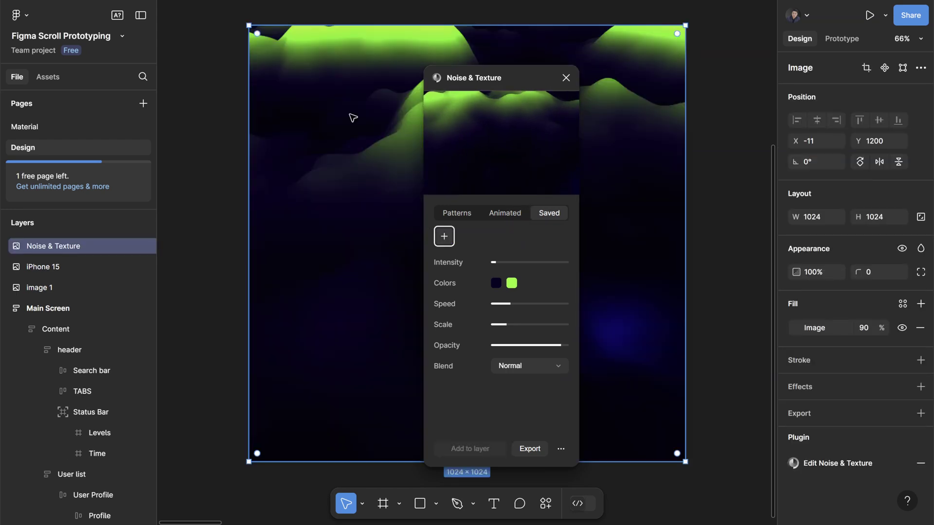
{"action": "left_click", "coordinate": [535, 449]}
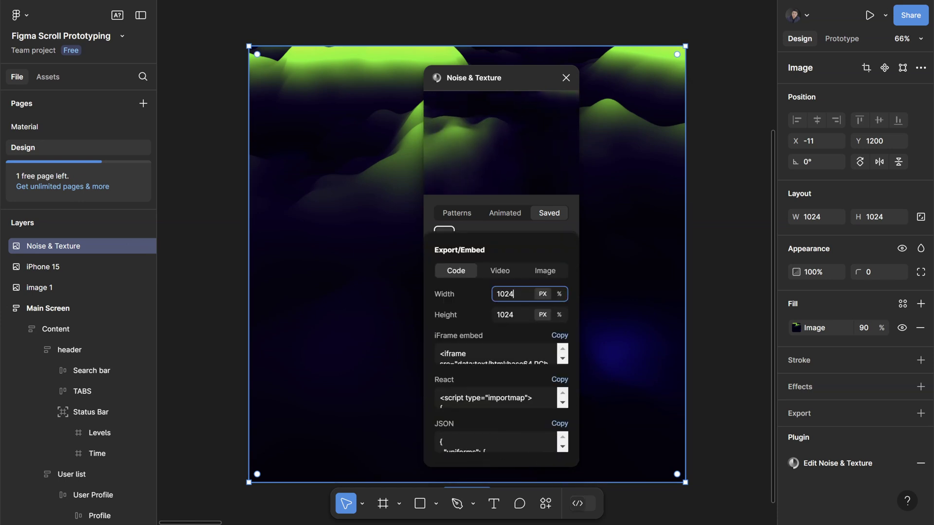
{"action": "left_click", "coordinate": [501, 272]}
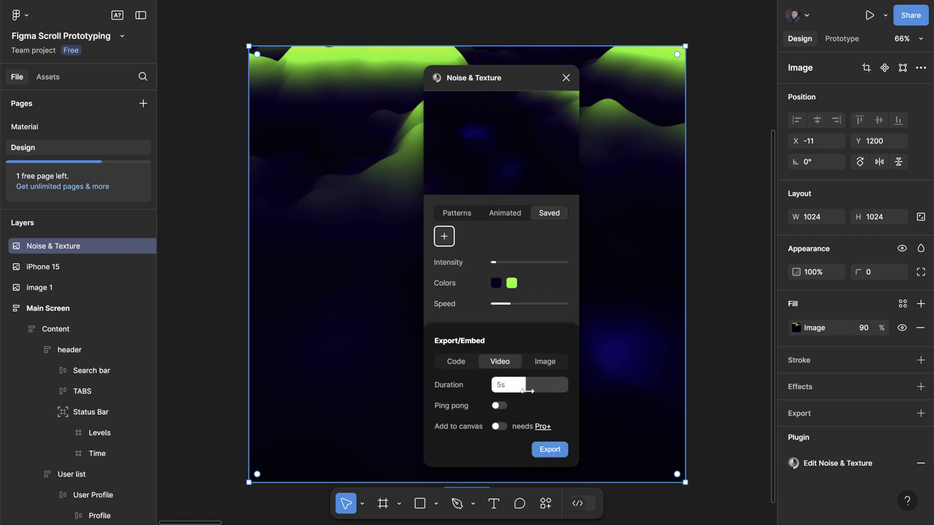
{"action": "left_click", "coordinate": [455, 361]}
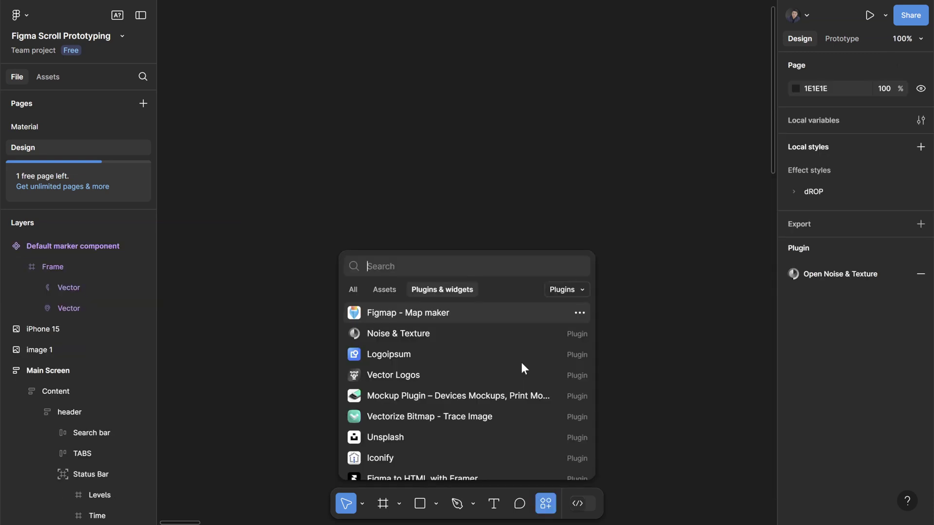
- Run the Figmap - Map maker plugin found via 'map' and centre the map on Mexico City
{"action": "type", "text": "map"}
{"action": "left_click", "coordinate": [422, 313]}
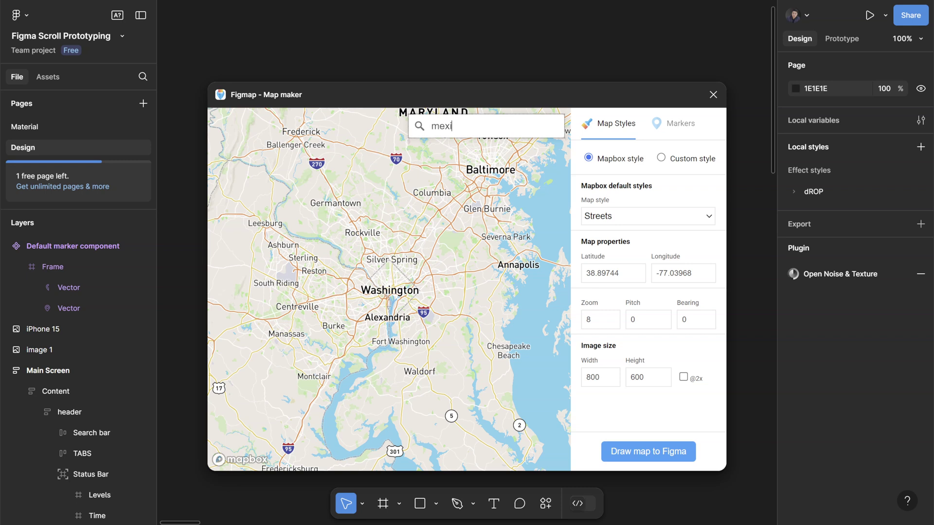
{"action": "type", "text": "co"}
{"action": "left_click", "coordinate": [440, 178]}
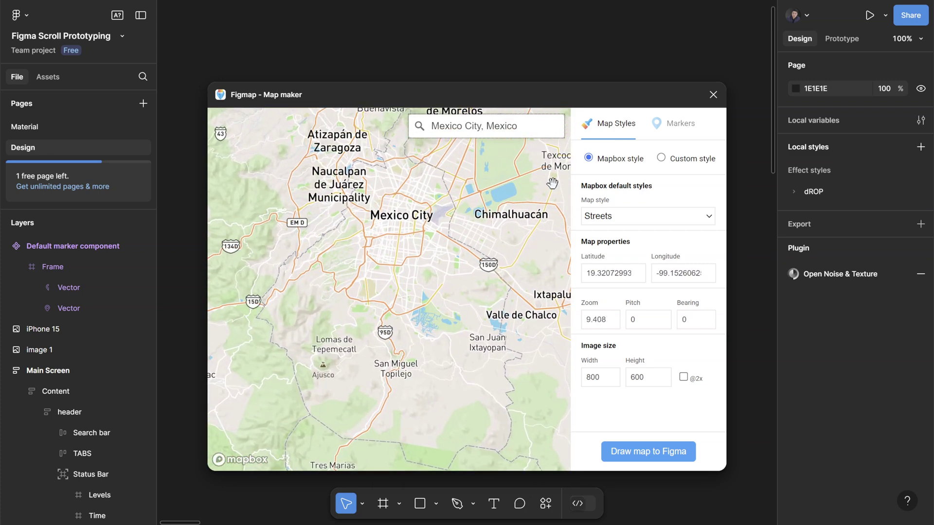
- Try the Outdoors, Light, Dark, Satellite and Navigation Day map styles on the Mexico City map
{"action": "left_click", "coordinate": [669, 218]}
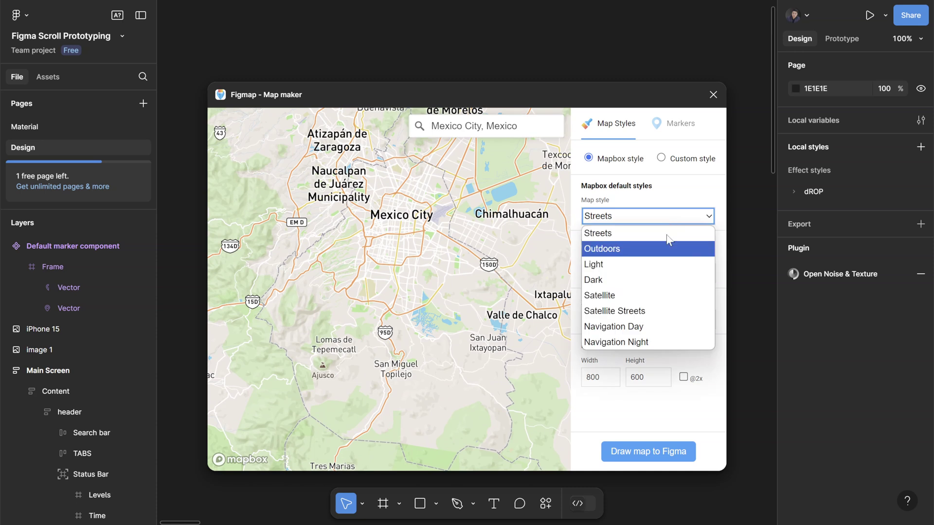
{"action": "left_click", "coordinate": [621, 244]}
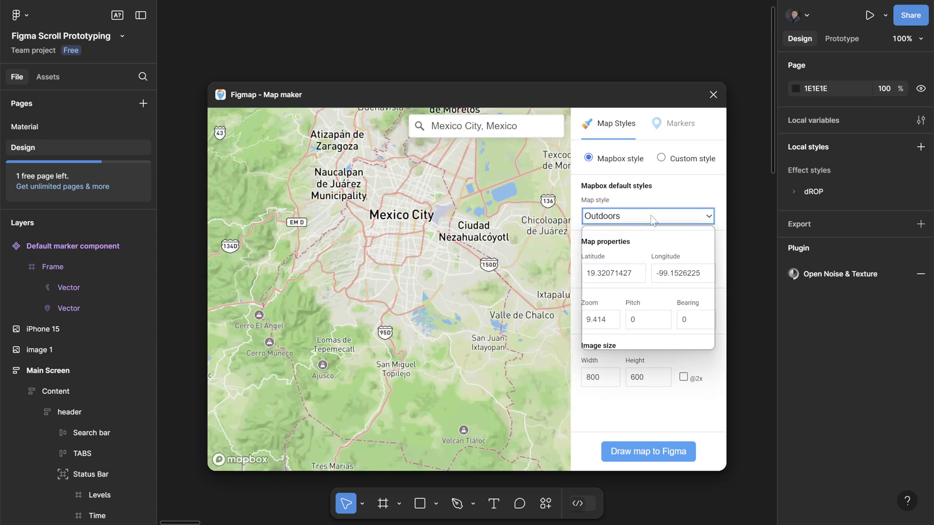
{"action": "left_click", "coordinate": [652, 216]}
{"action": "left_click", "coordinate": [625, 262]}
{"action": "left_click", "coordinate": [659, 215]}
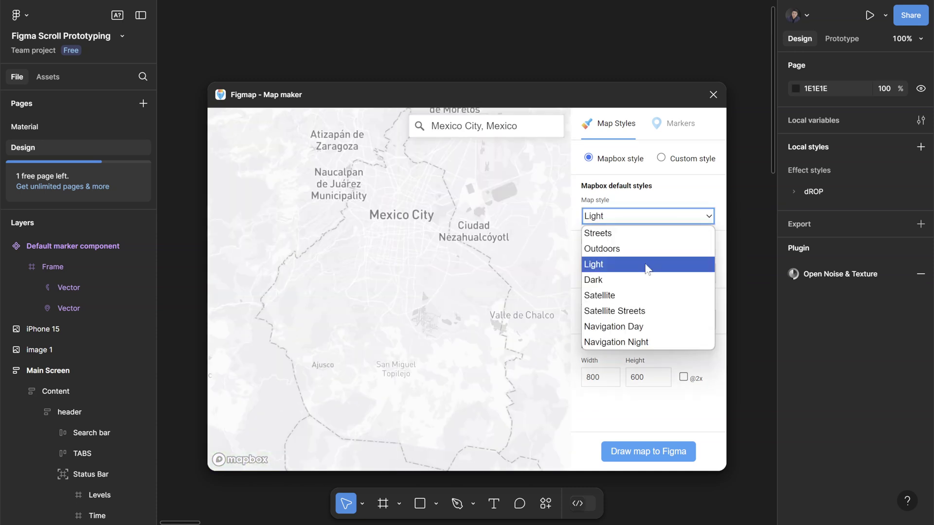
{"action": "left_click", "coordinate": [641, 279]}
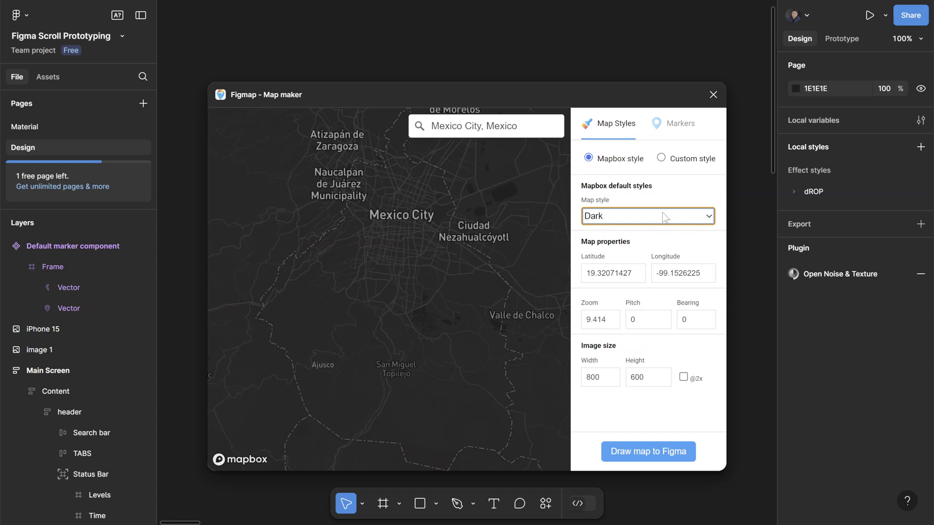
{"action": "left_click", "coordinate": [663, 216]}
{"action": "left_click", "coordinate": [652, 294]}
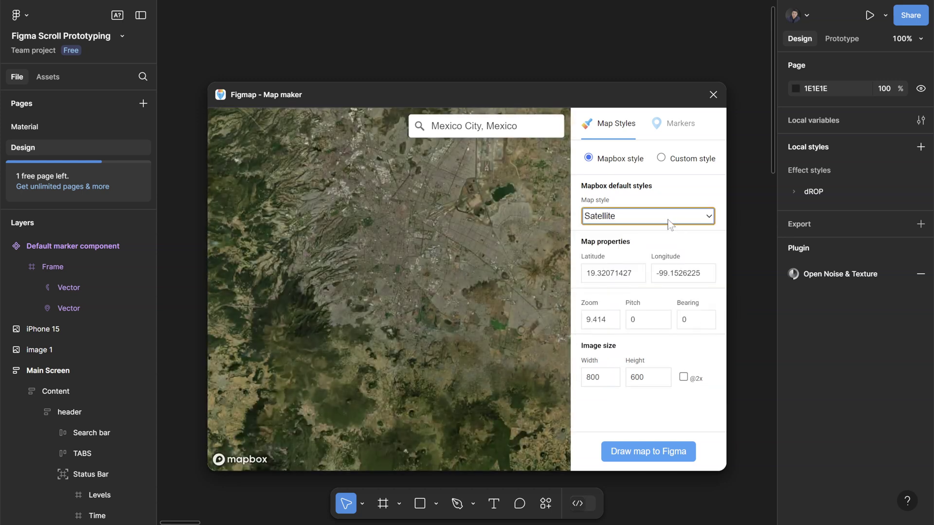
{"action": "left_click", "coordinate": [676, 216]}
{"action": "left_click", "coordinate": [677, 326]}
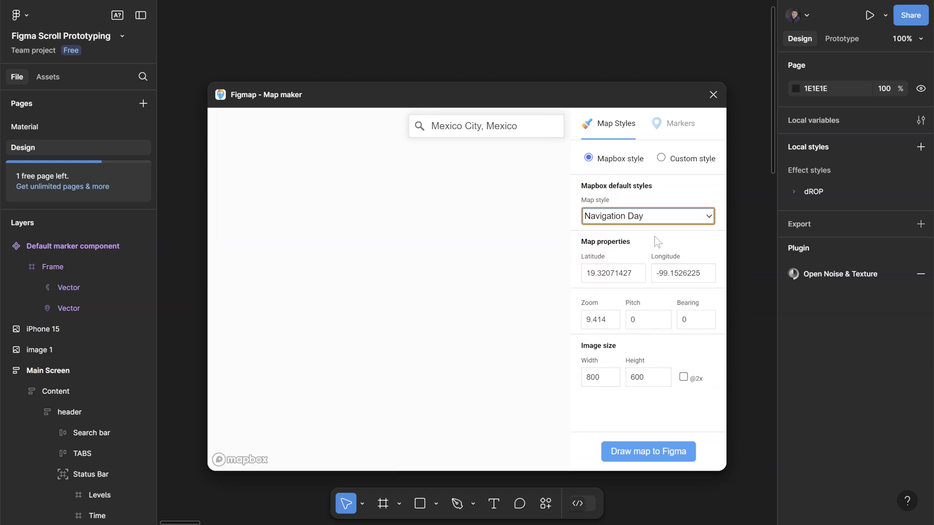
- Settle on the Dark map style and raise the zoom to 12.41
{"action": "left_click", "coordinate": [667, 216]}
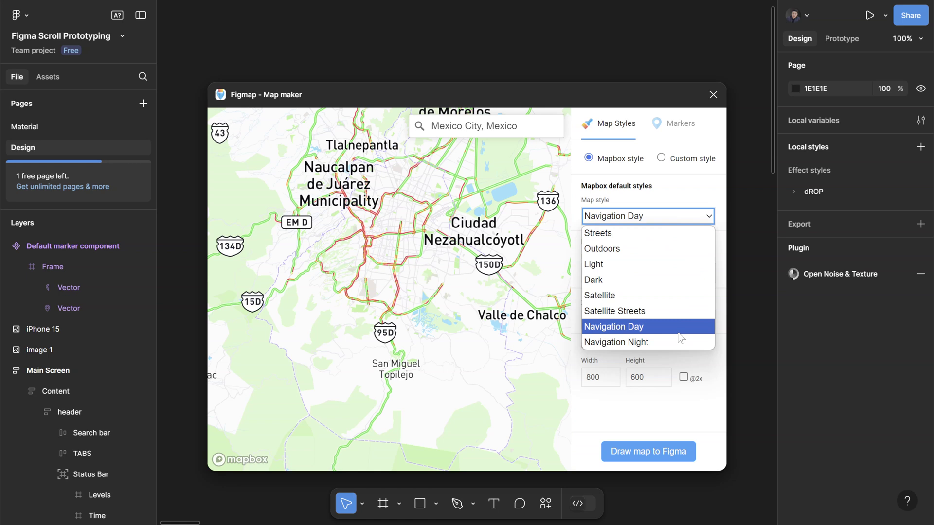
{"action": "left_click", "coordinate": [665, 280]}
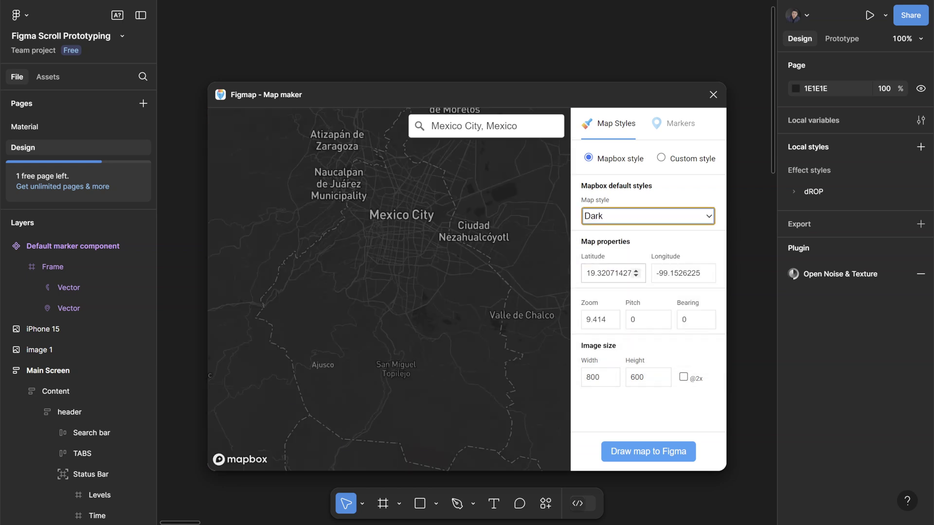
{"action": "left_click", "coordinate": [611, 316]}
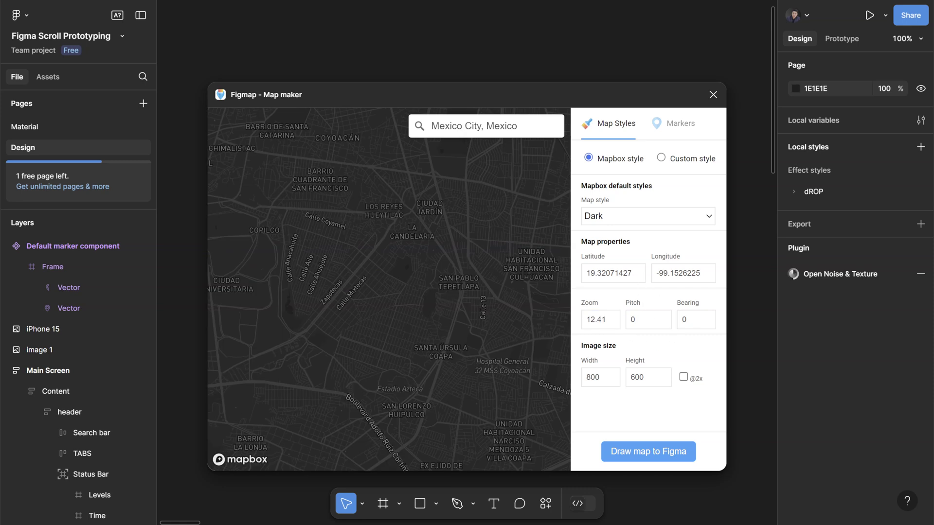
{"action": "left_click", "coordinate": [661, 318]}
{"action": "left_click", "coordinate": [661, 318]}
{"action": "left_click", "coordinate": [661, 318]}
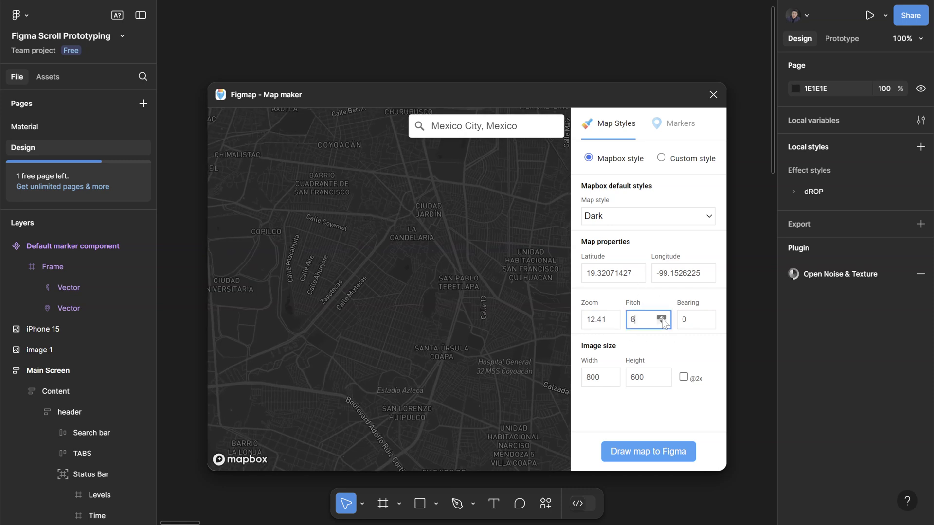
{"action": "left_click", "coordinate": [662, 318]}
{"action": "left_click", "coordinate": [662, 323]}
{"action": "left_click", "coordinate": [665, 324]}
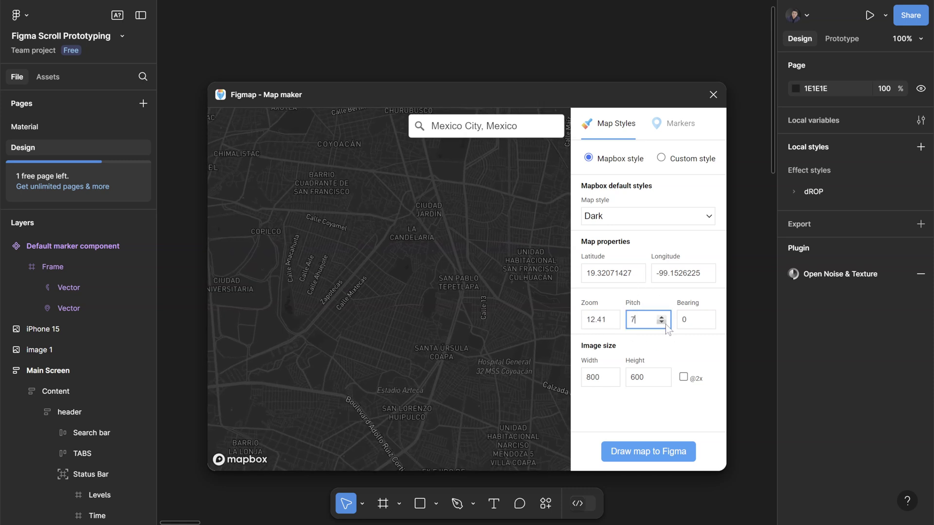
{"action": "left_click", "coordinate": [666, 325]}
{"action": "left_click", "coordinate": [665, 325]}
{"action": "left_click", "coordinate": [665, 325]}
{"action": "left_click", "coordinate": [665, 325]}
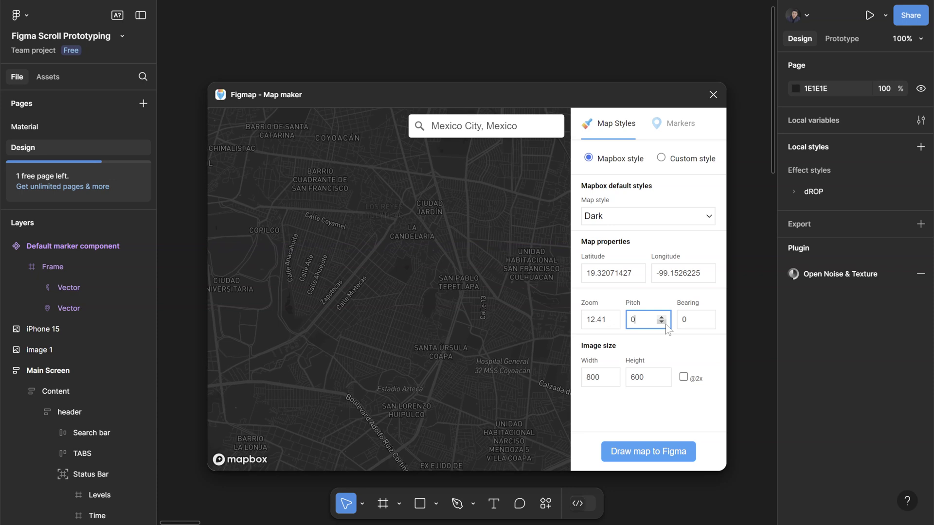
{"action": "left_click", "coordinate": [705, 317]}
{"action": "left_click", "coordinate": [705, 317]}
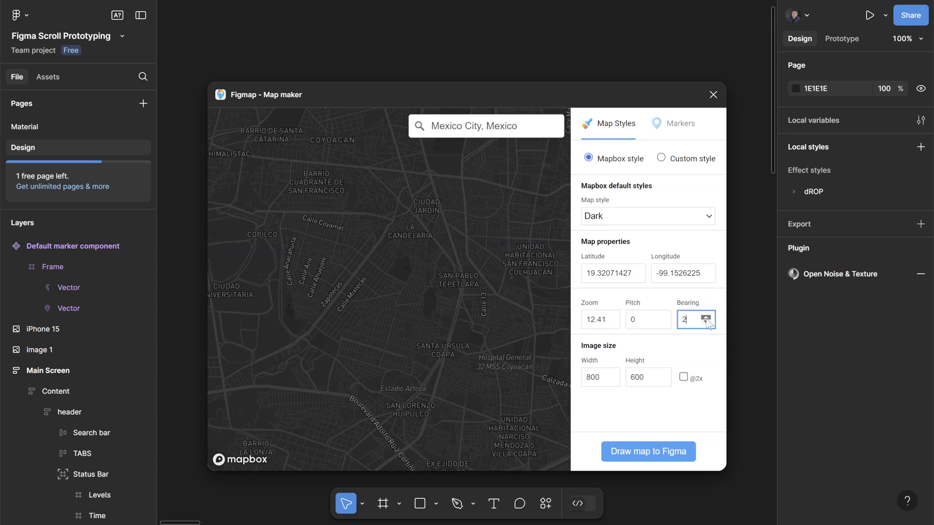
{"action": "left_click", "coordinate": [705, 317]}
{"action": "left_click", "coordinate": [705, 317]}
{"action": "left_click", "coordinate": [706, 317]}
{"action": "left_click", "coordinate": [705, 317]}
{"action": "left_click", "coordinate": [705, 317]}
{"action": "left_click", "coordinate": [705, 317]}
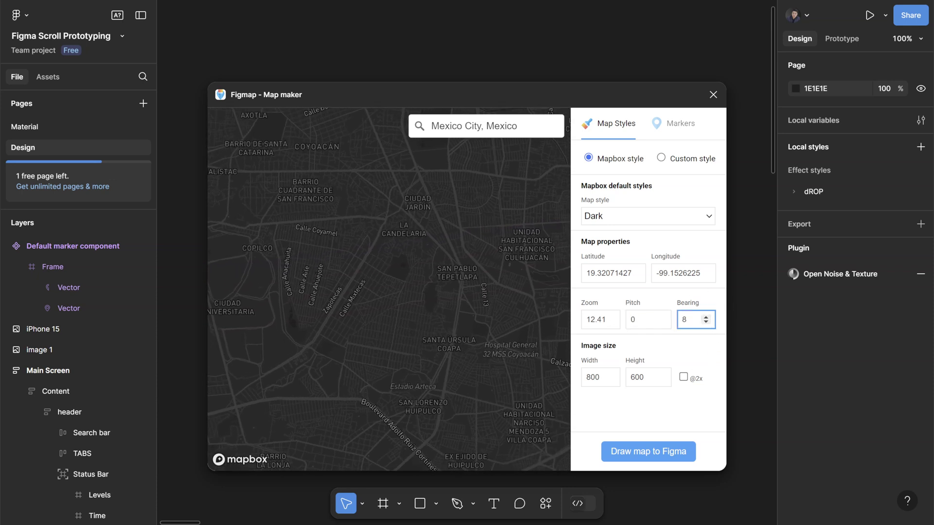
{"action": "left_click", "coordinate": [705, 322]}
{"action": "left_click", "coordinate": [705, 322]}
{"action": "left_click", "coordinate": [705, 322]}
{"action": "left_click", "coordinate": [705, 322]}
{"action": "left_click", "coordinate": [705, 322]}
{"action": "left_click", "coordinate": [705, 322]}
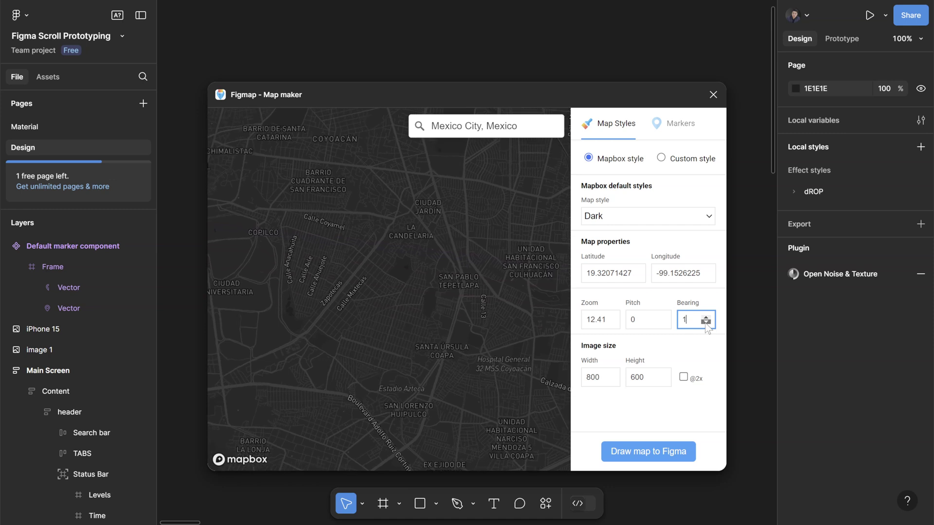
{"action": "left_click", "coordinate": [706, 322]}
{"action": "left_click", "coordinate": [705, 322]}
{"action": "left_click", "coordinate": [762, 277]}
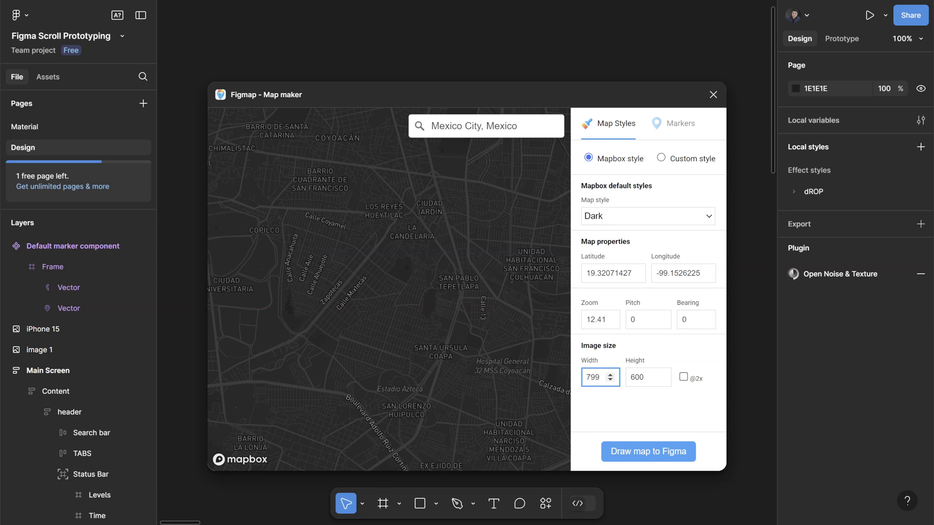
- Keep the 800 width and draw the dark Mexico City map onto the canvas as a Basemap
{"action": "left_click", "coordinate": [623, 404]}
{"action": "left_click", "coordinate": [650, 452]}
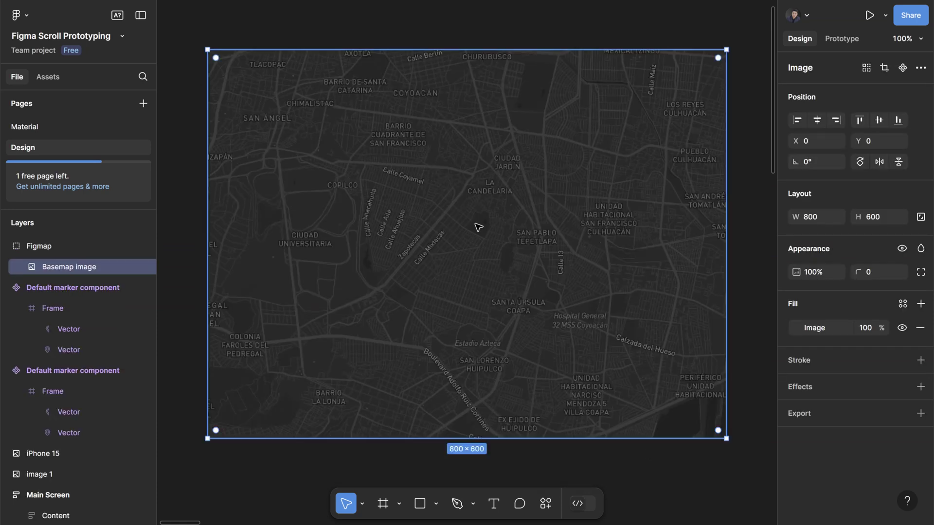